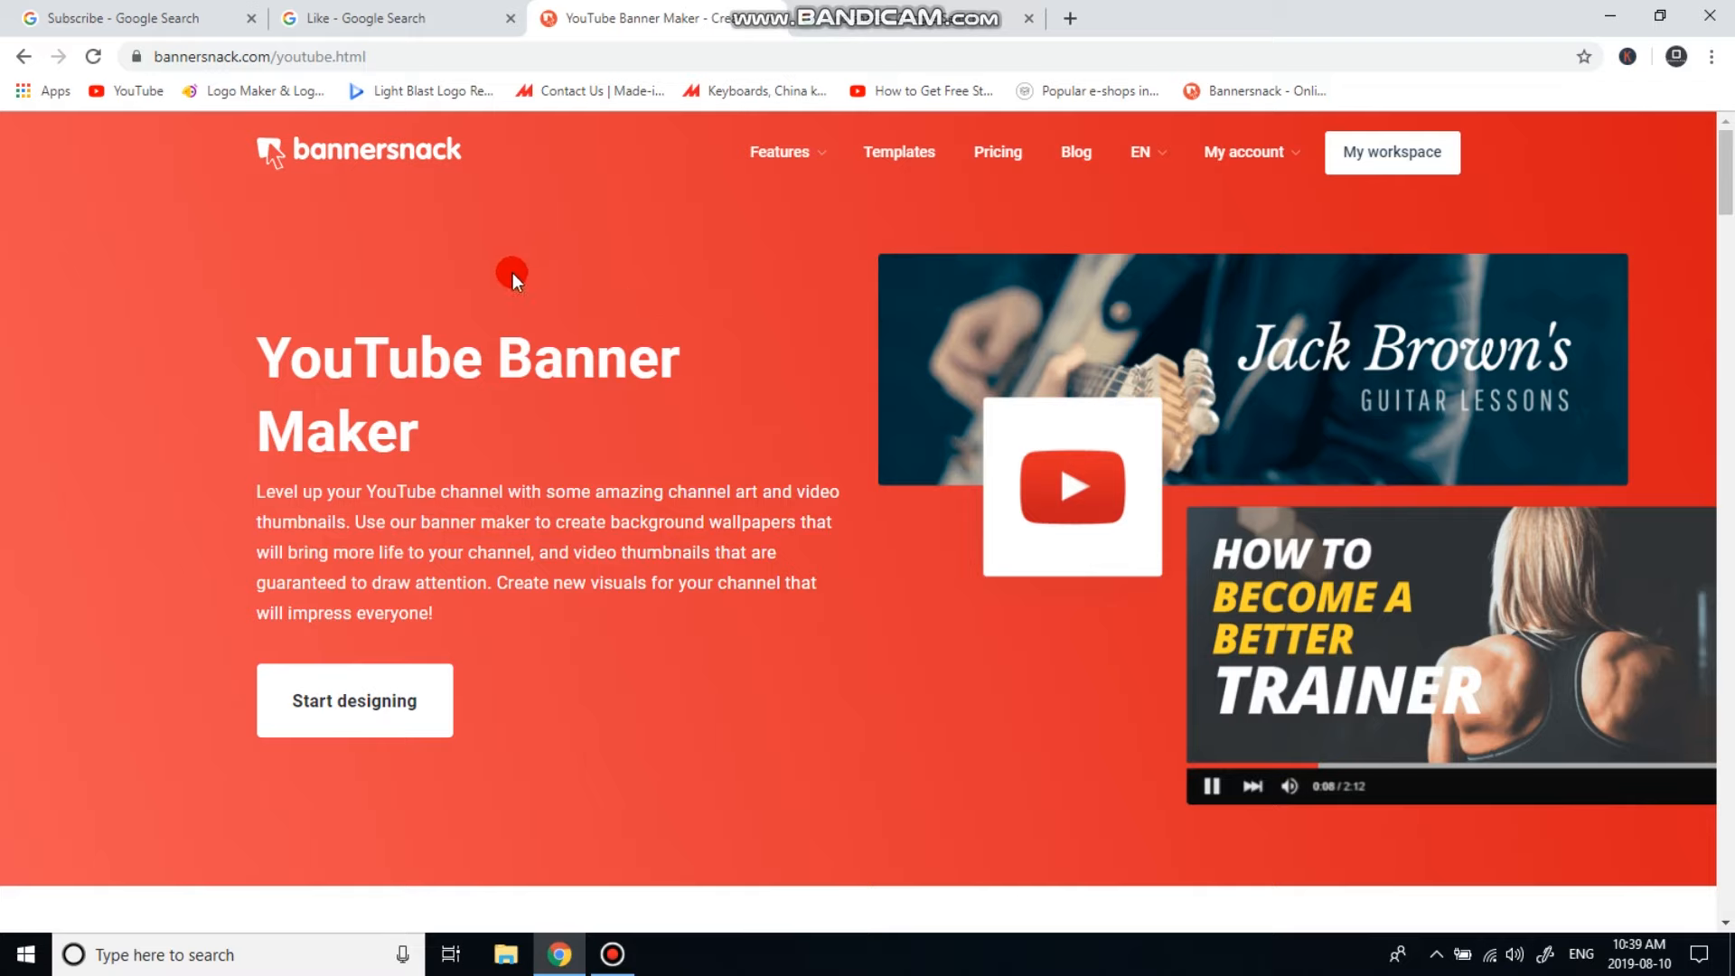
Look over the YouTube Banner Maker page and open the My account menu.
drag(248, 338, 704, 349)
click(557, 345)
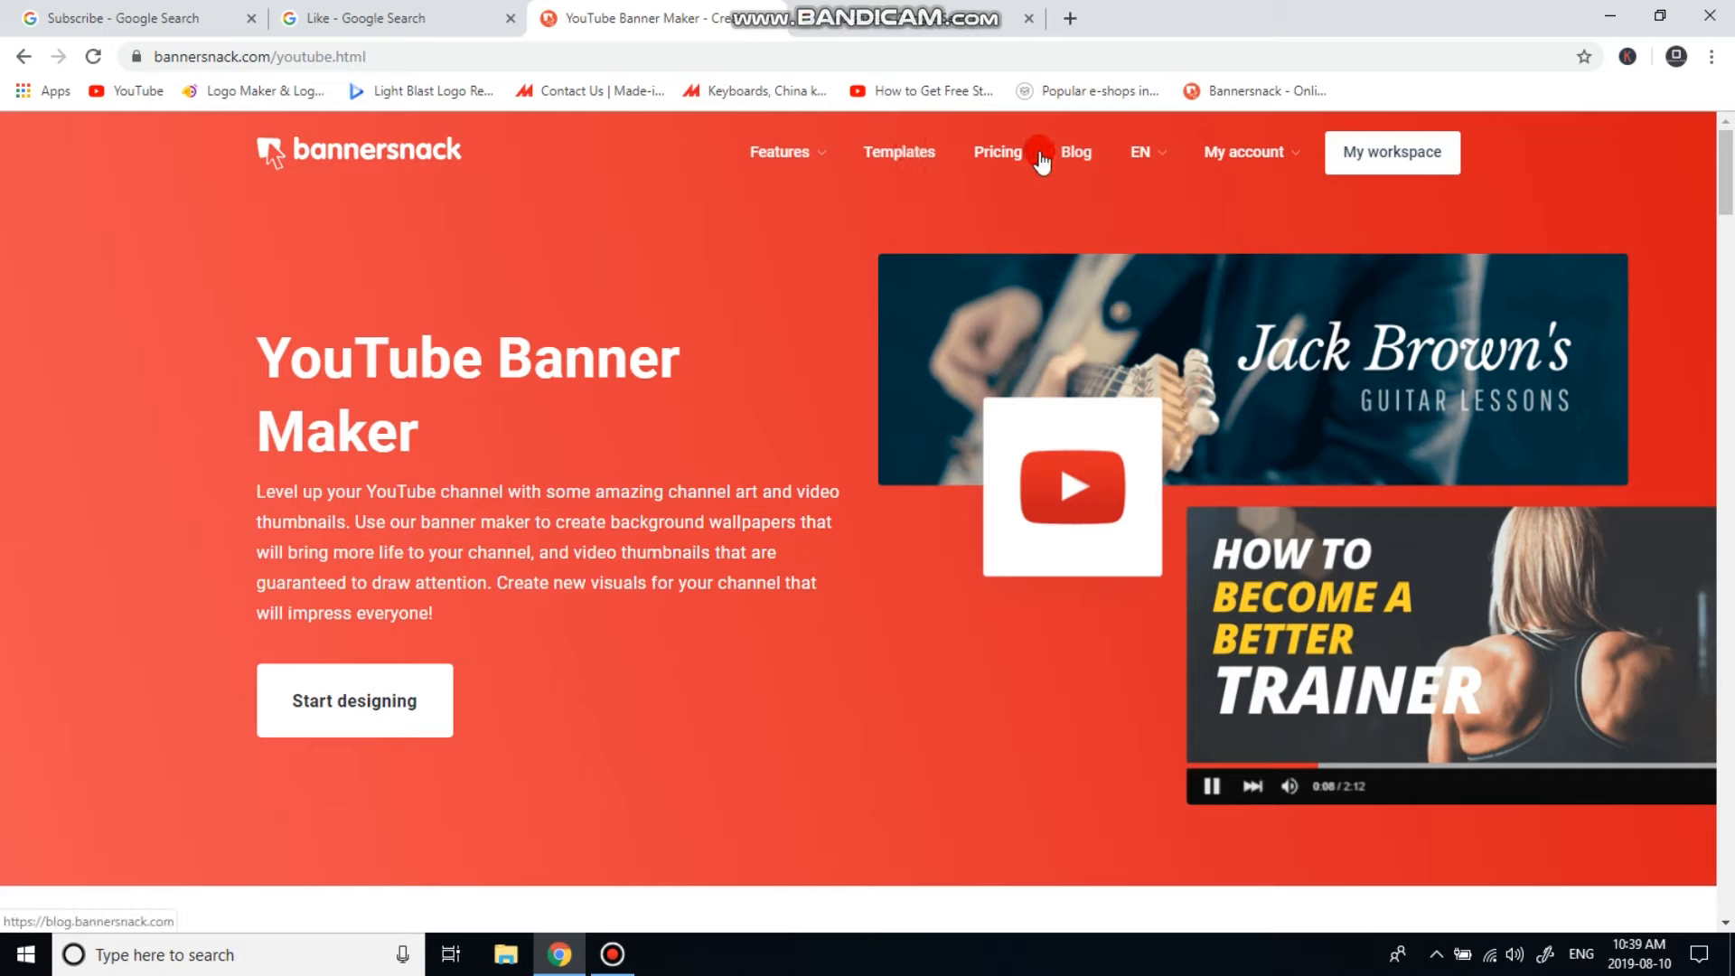
mouse_move(1251, 161)
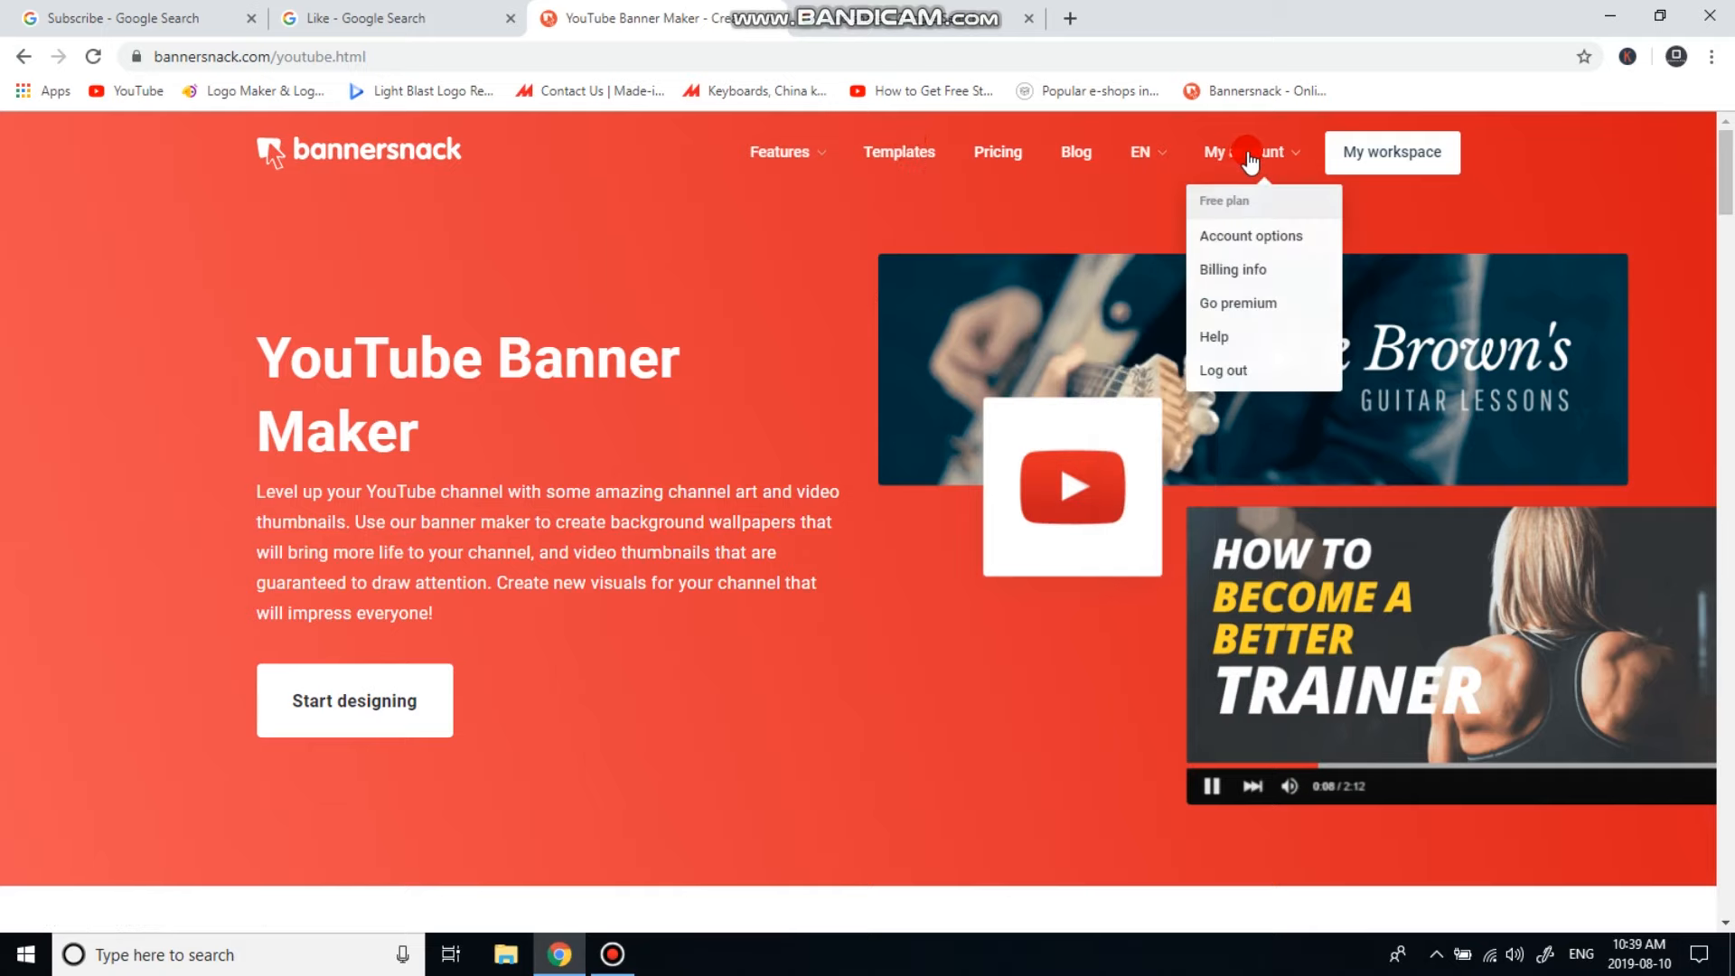
mouse_move(1147, 166)
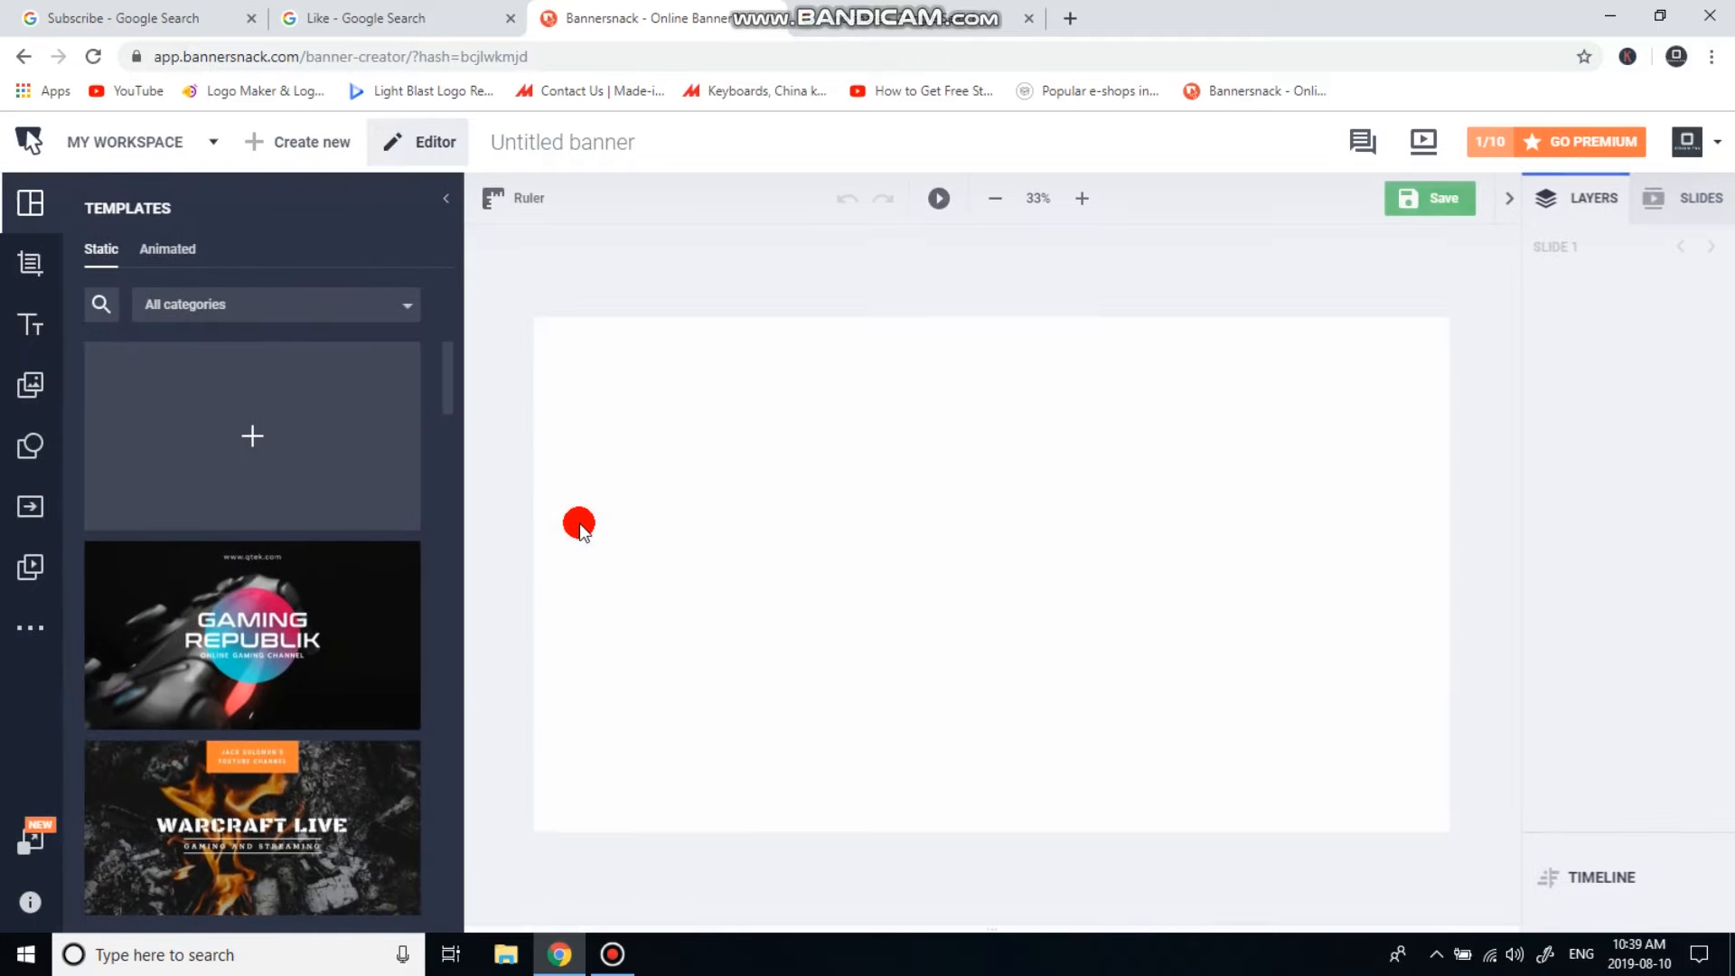
click(1703, 144)
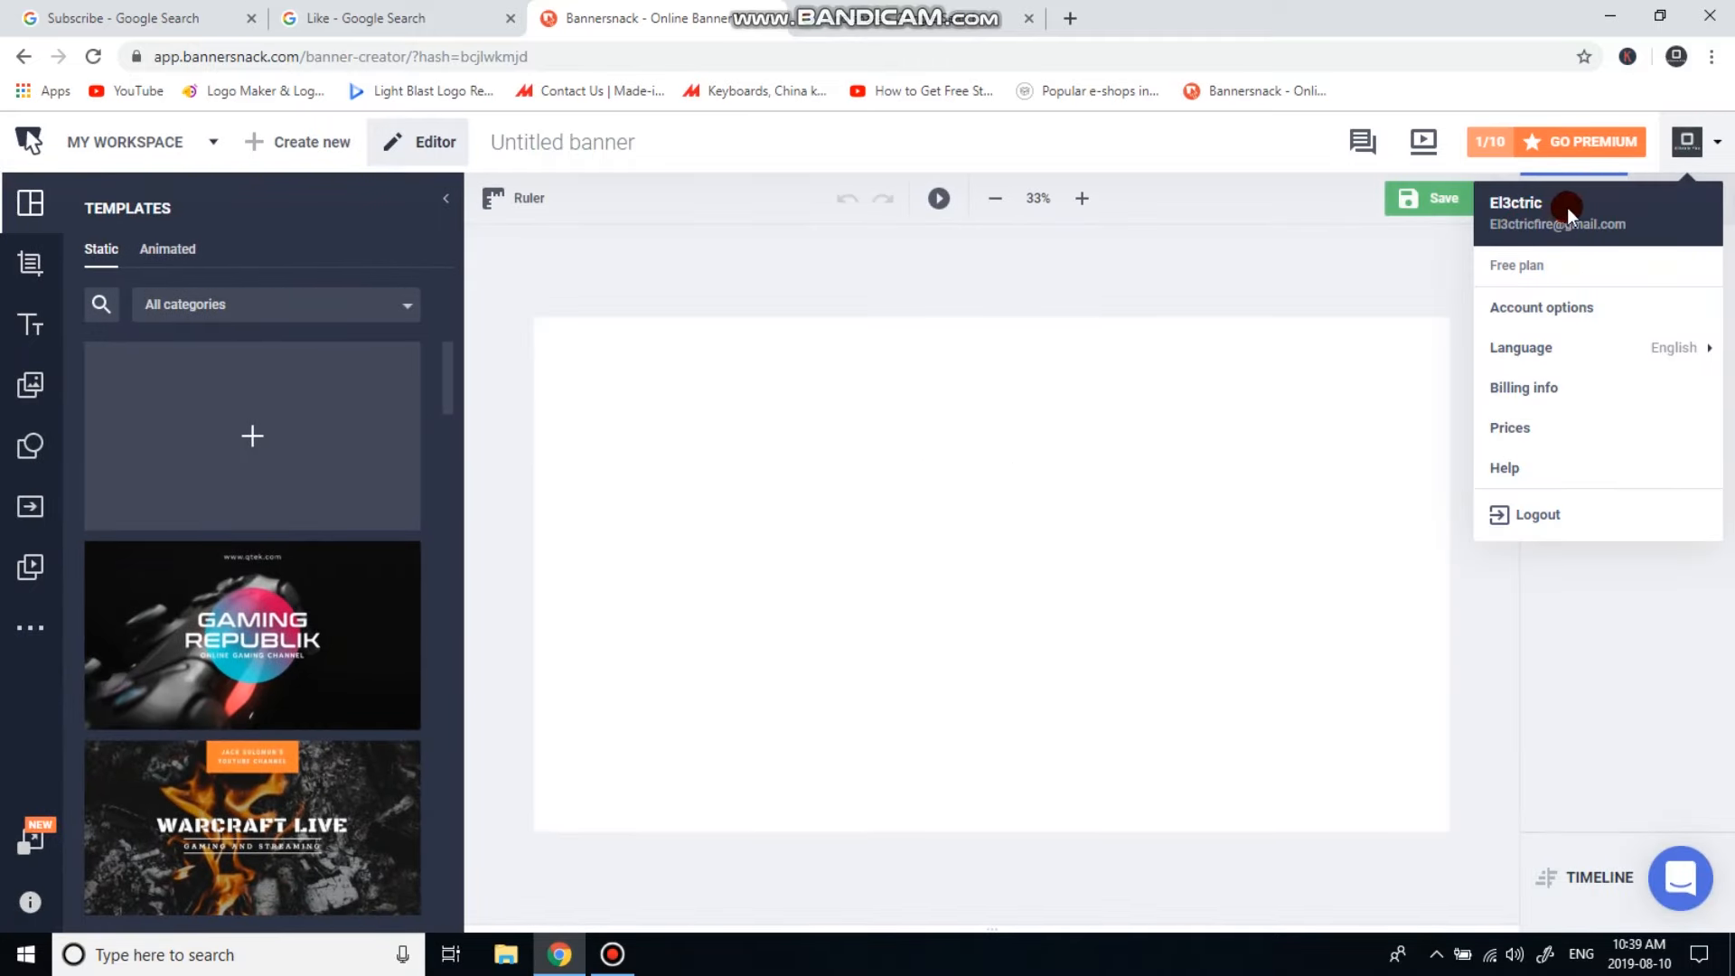
click(1428, 263)
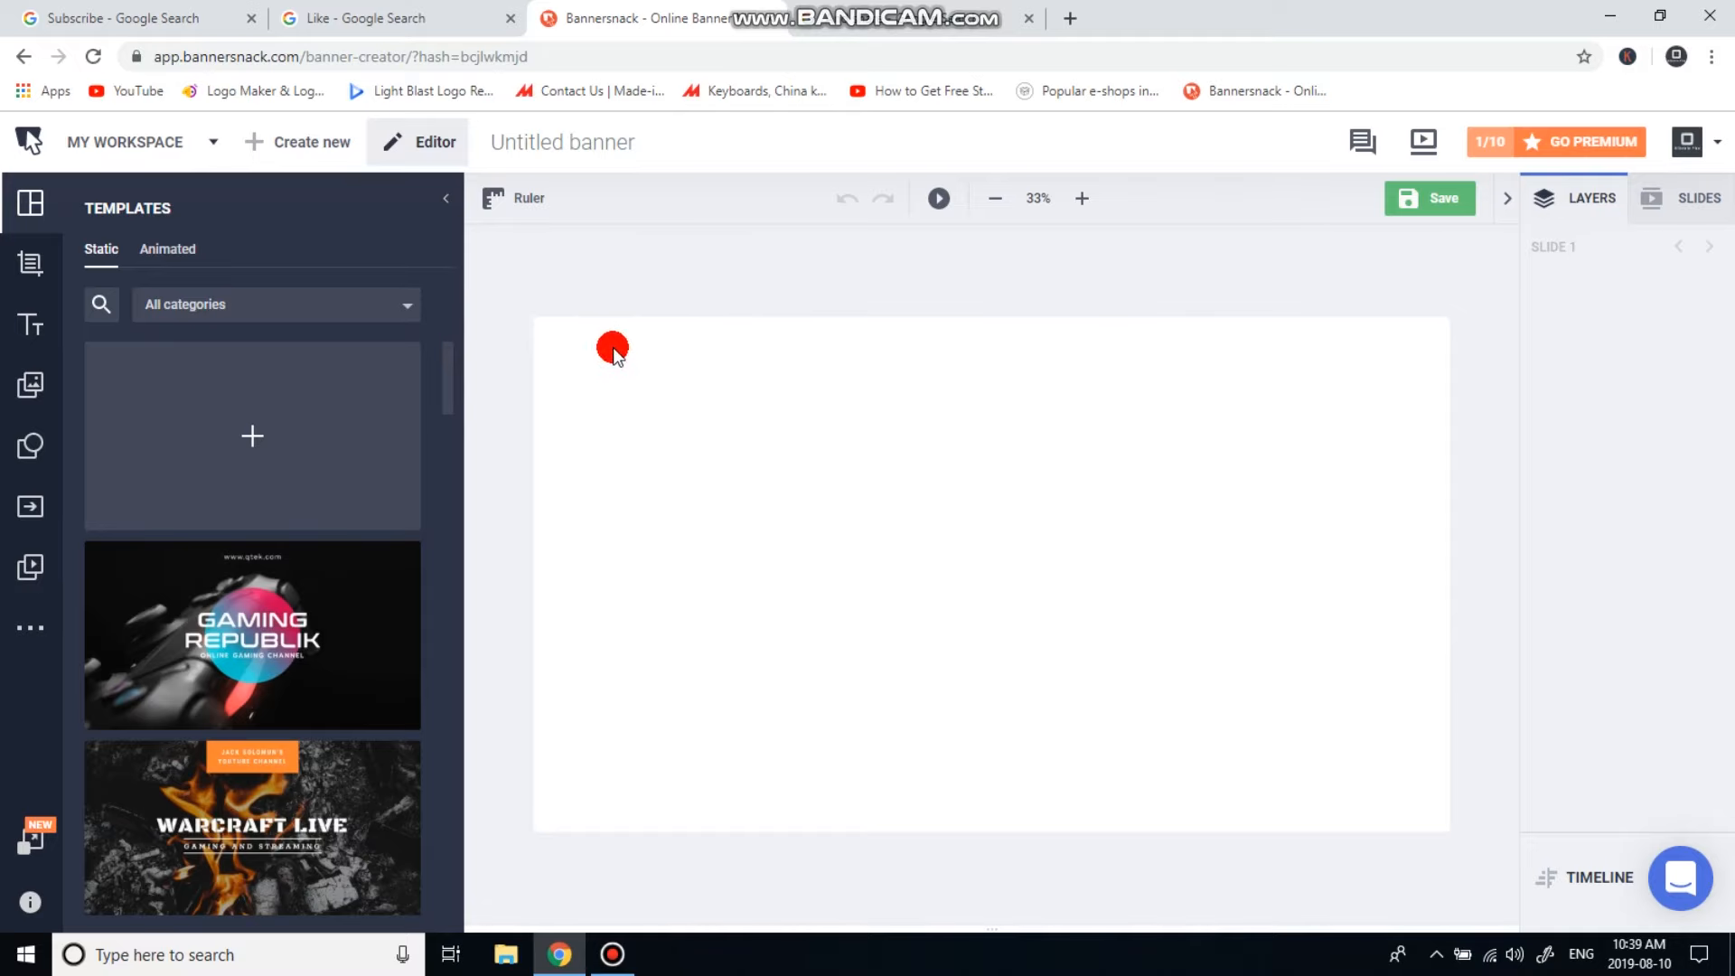
click(314, 657)
scroll(329, 697, down, 5)
click(301, 461)
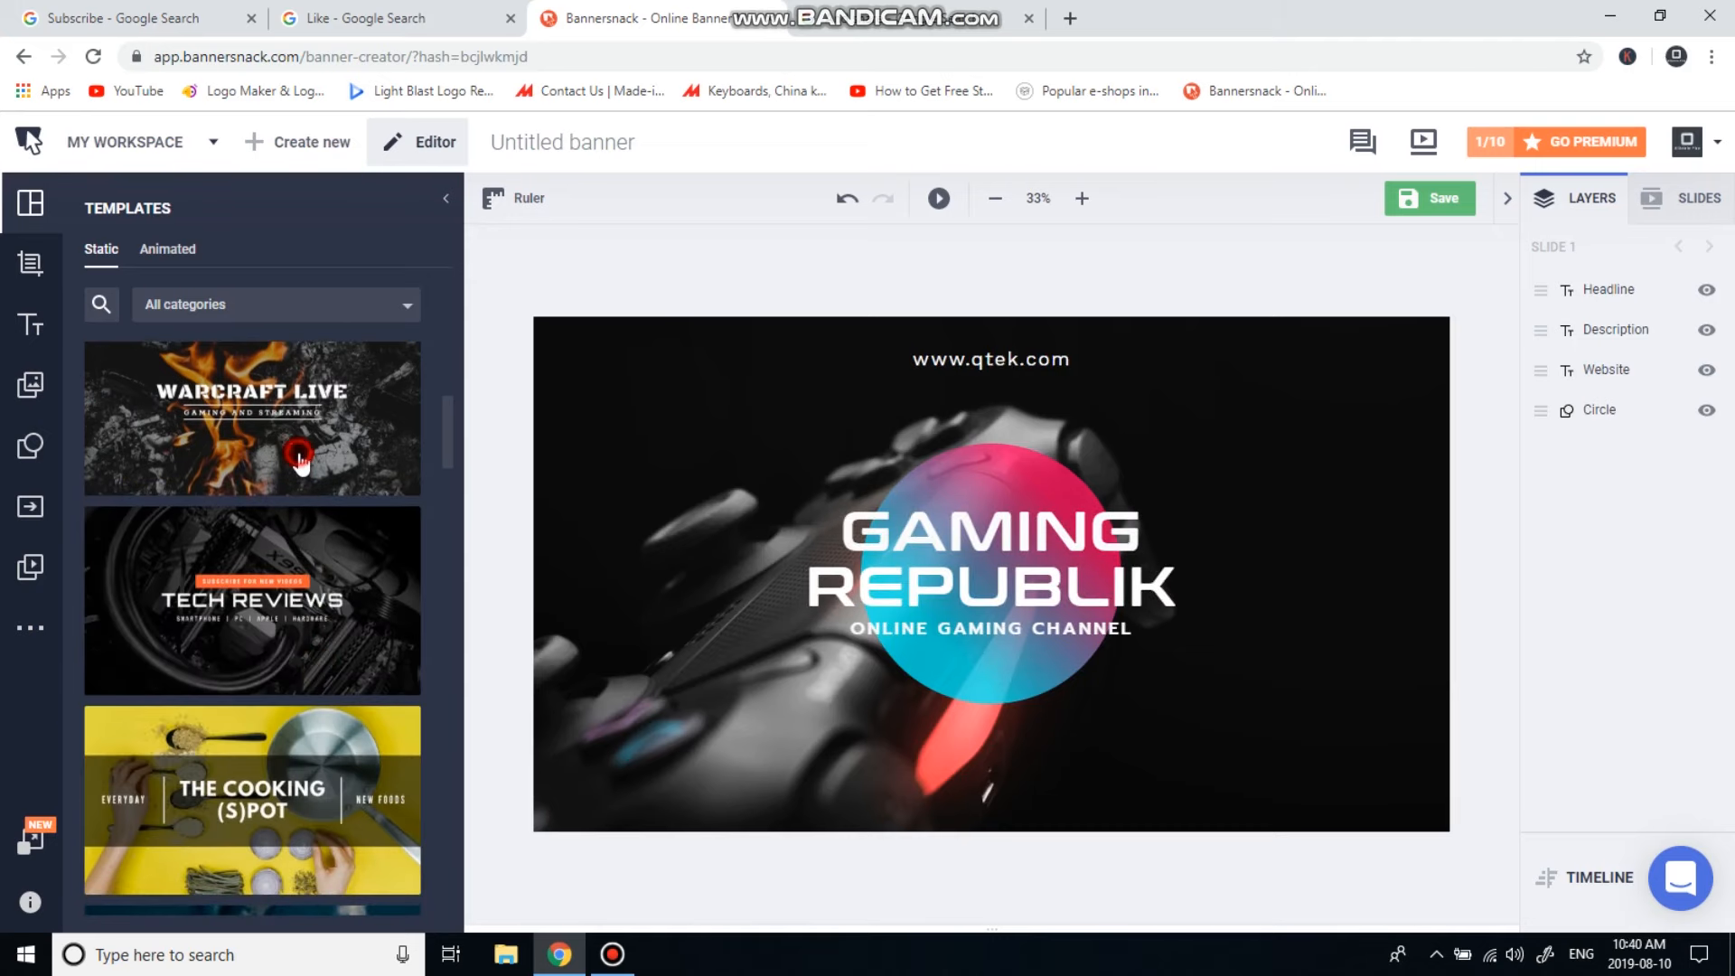
scroll(301, 463, down, 3)
click(307, 566)
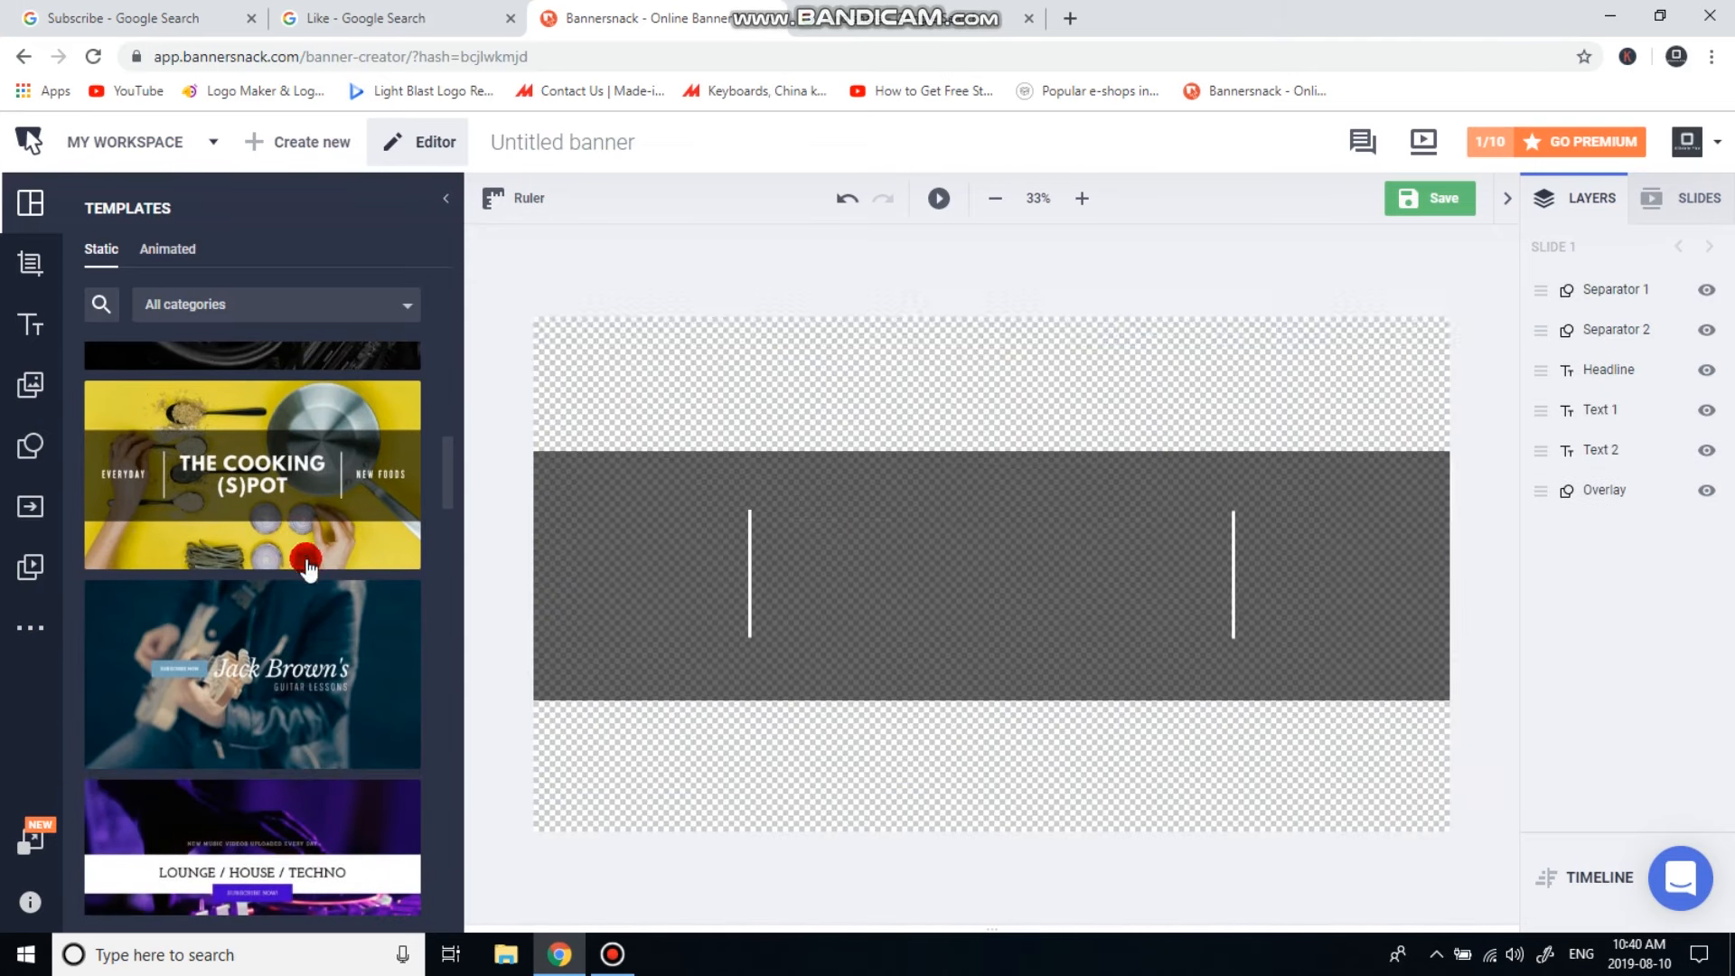
click(309, 620)
scroll(310, 620, down, 4)
click(313, 571)
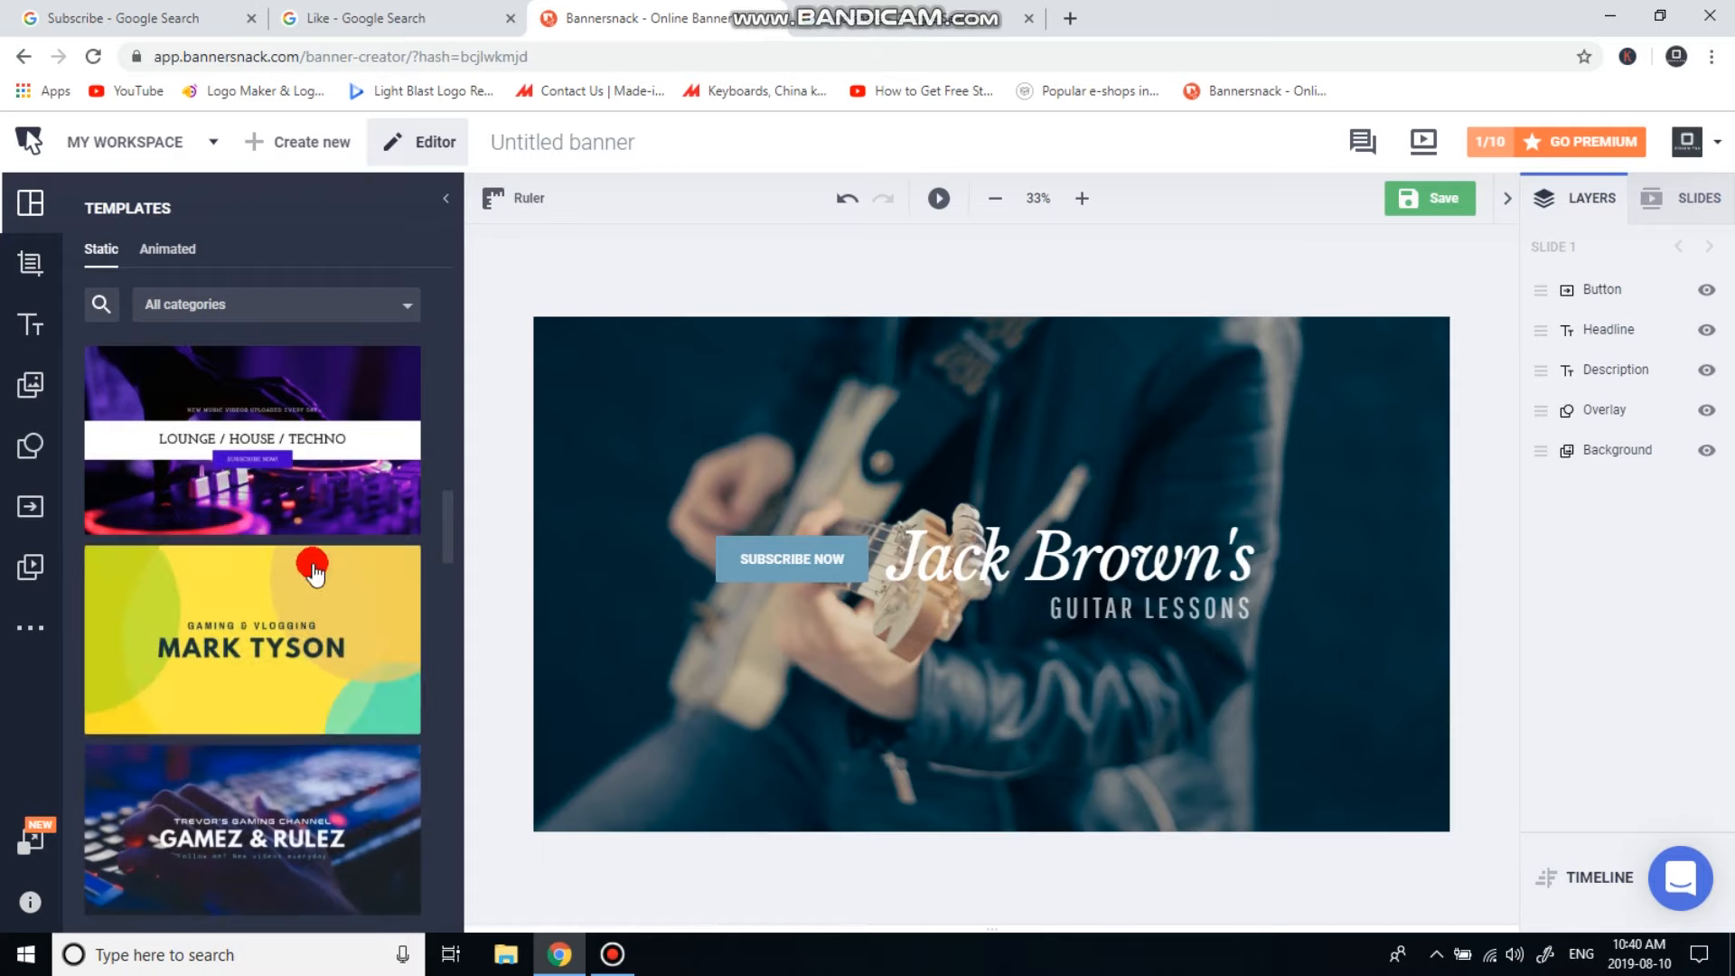
scroll(314, 579, down, 5)
click(317, 619)
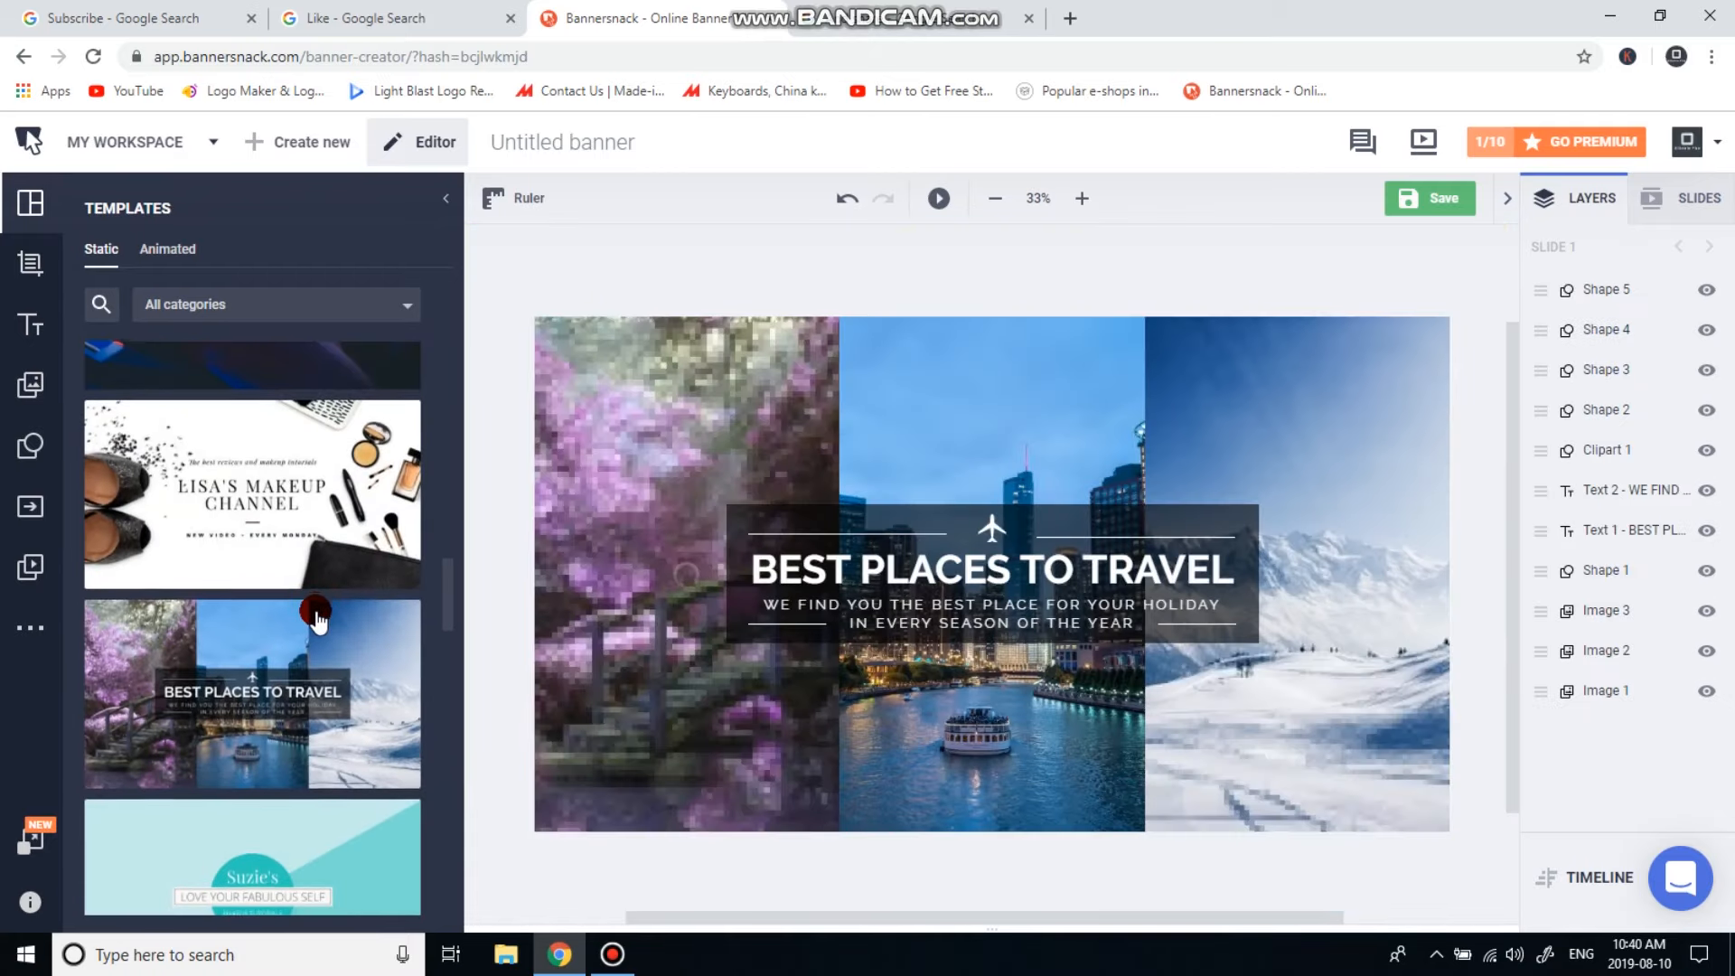
scroll(325, 714, down, 10)
click(326, 714)
scroll(348, 664, down, 10)
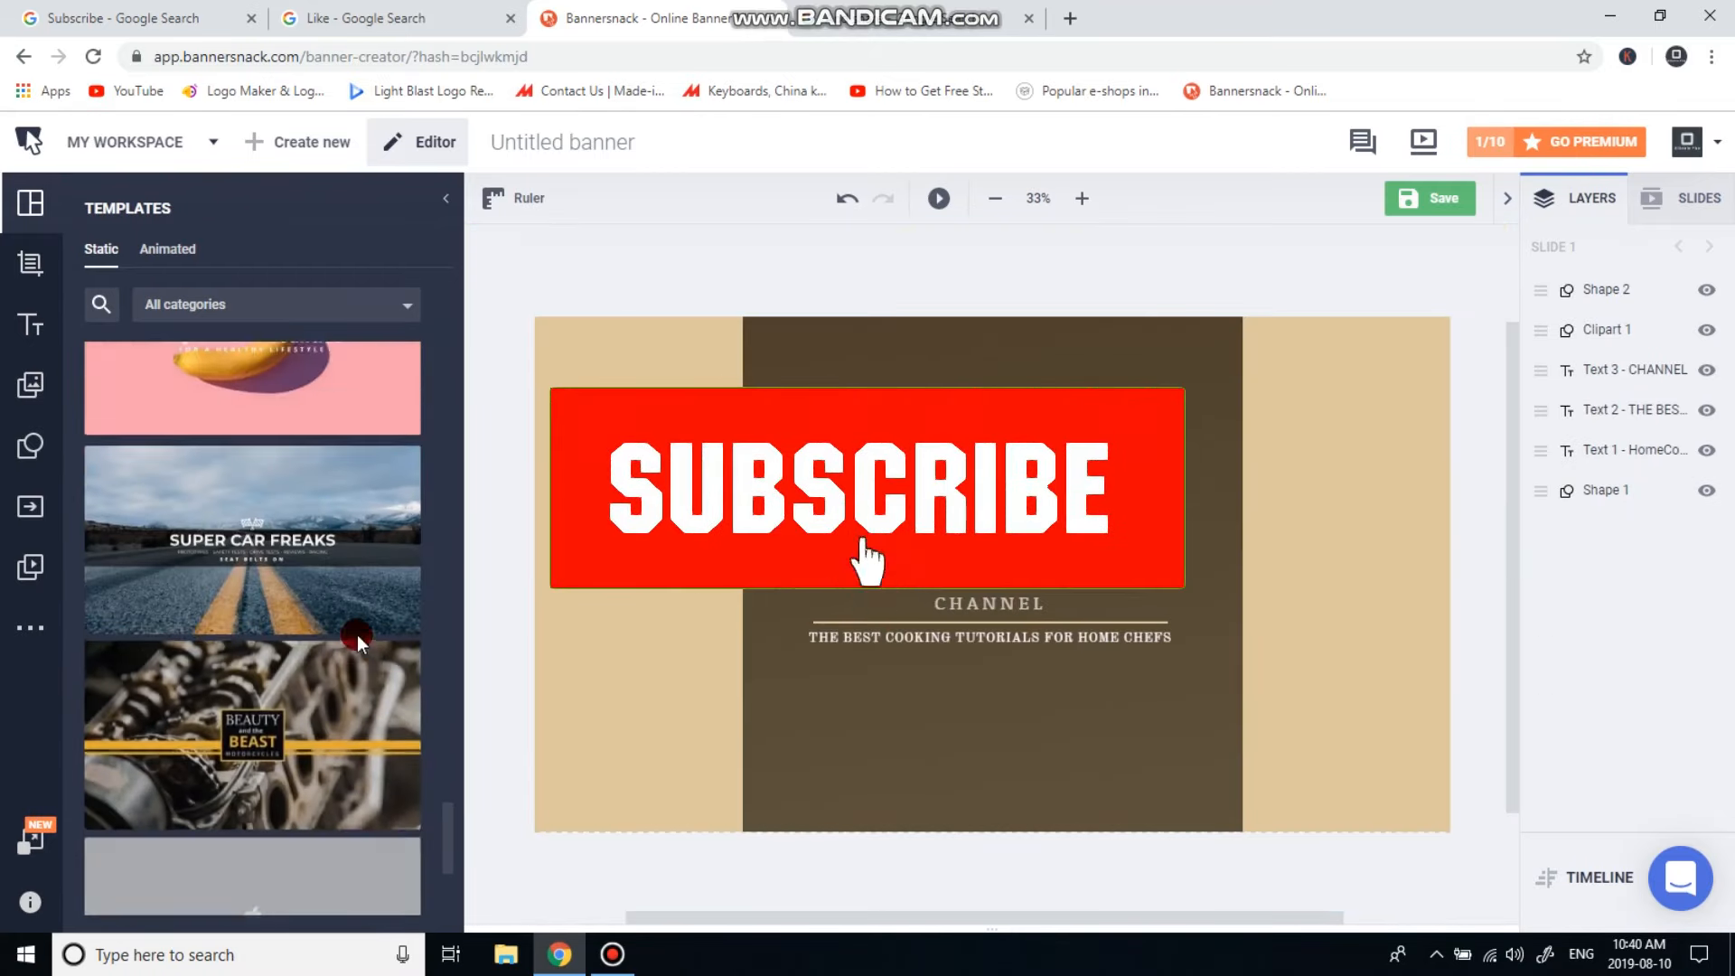
scroll(356, 635, down, 4)
click(297, 756)
scroll(296, 756, up, 15)
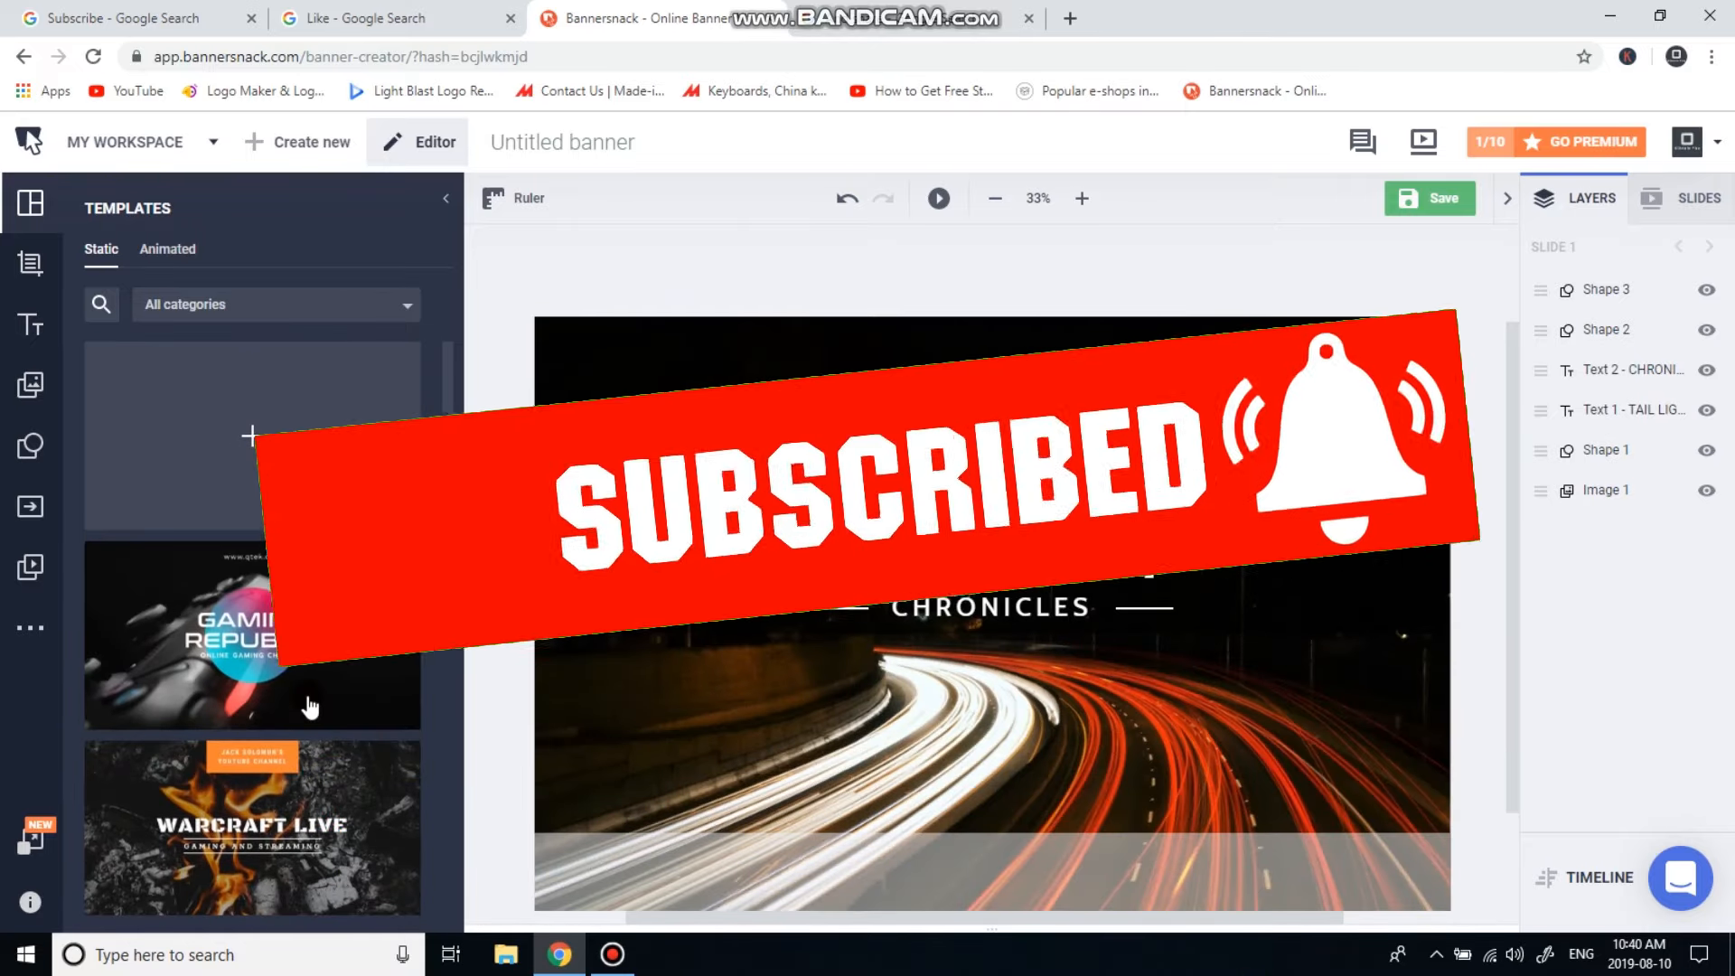
click(306, 446)
click(658, 511)
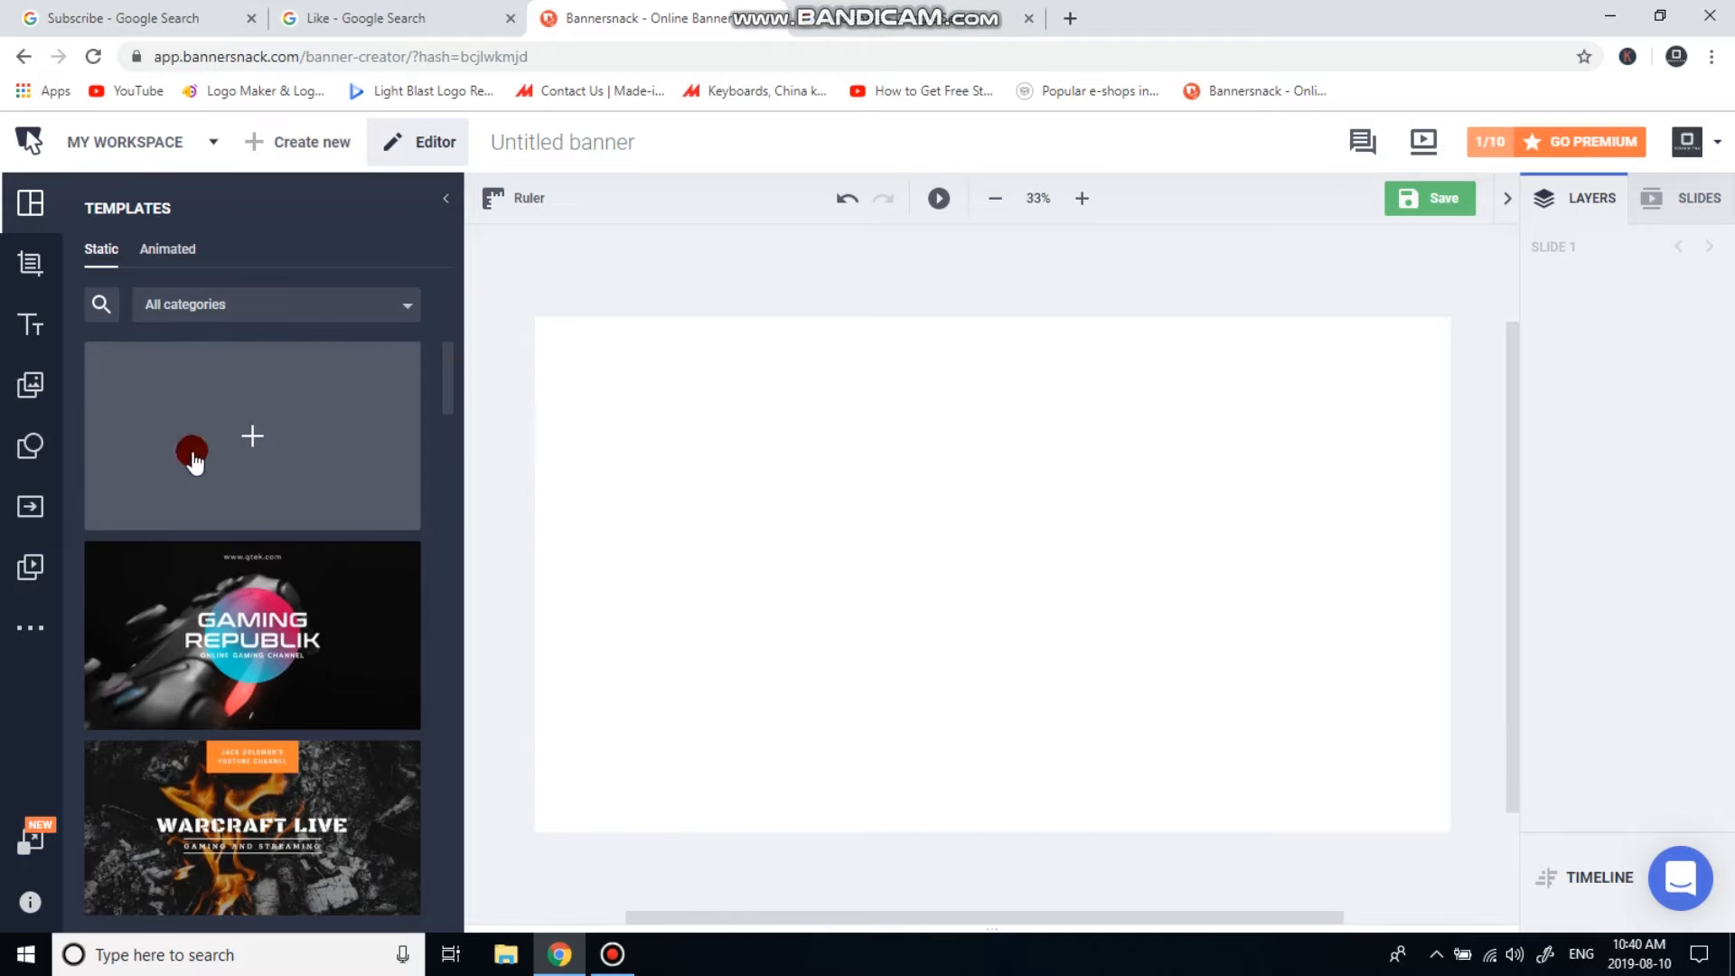
click(262, 459)
click(309, 304)
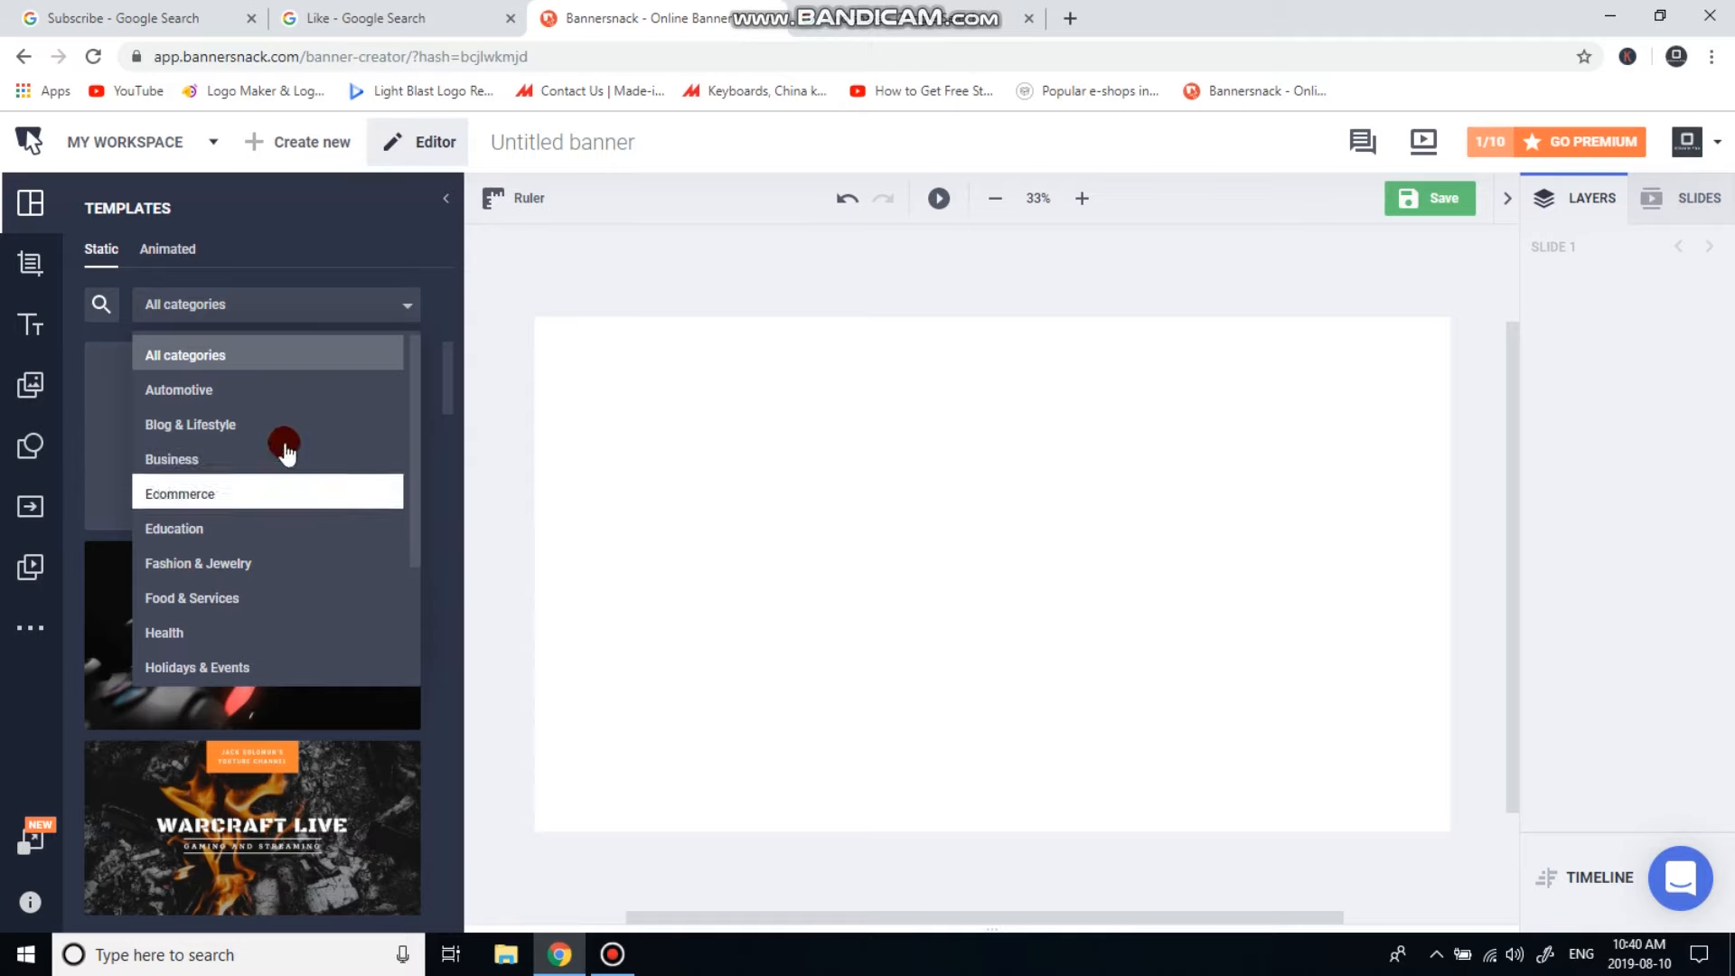
click(280, 425)
scroll(291, 608, down, 4)
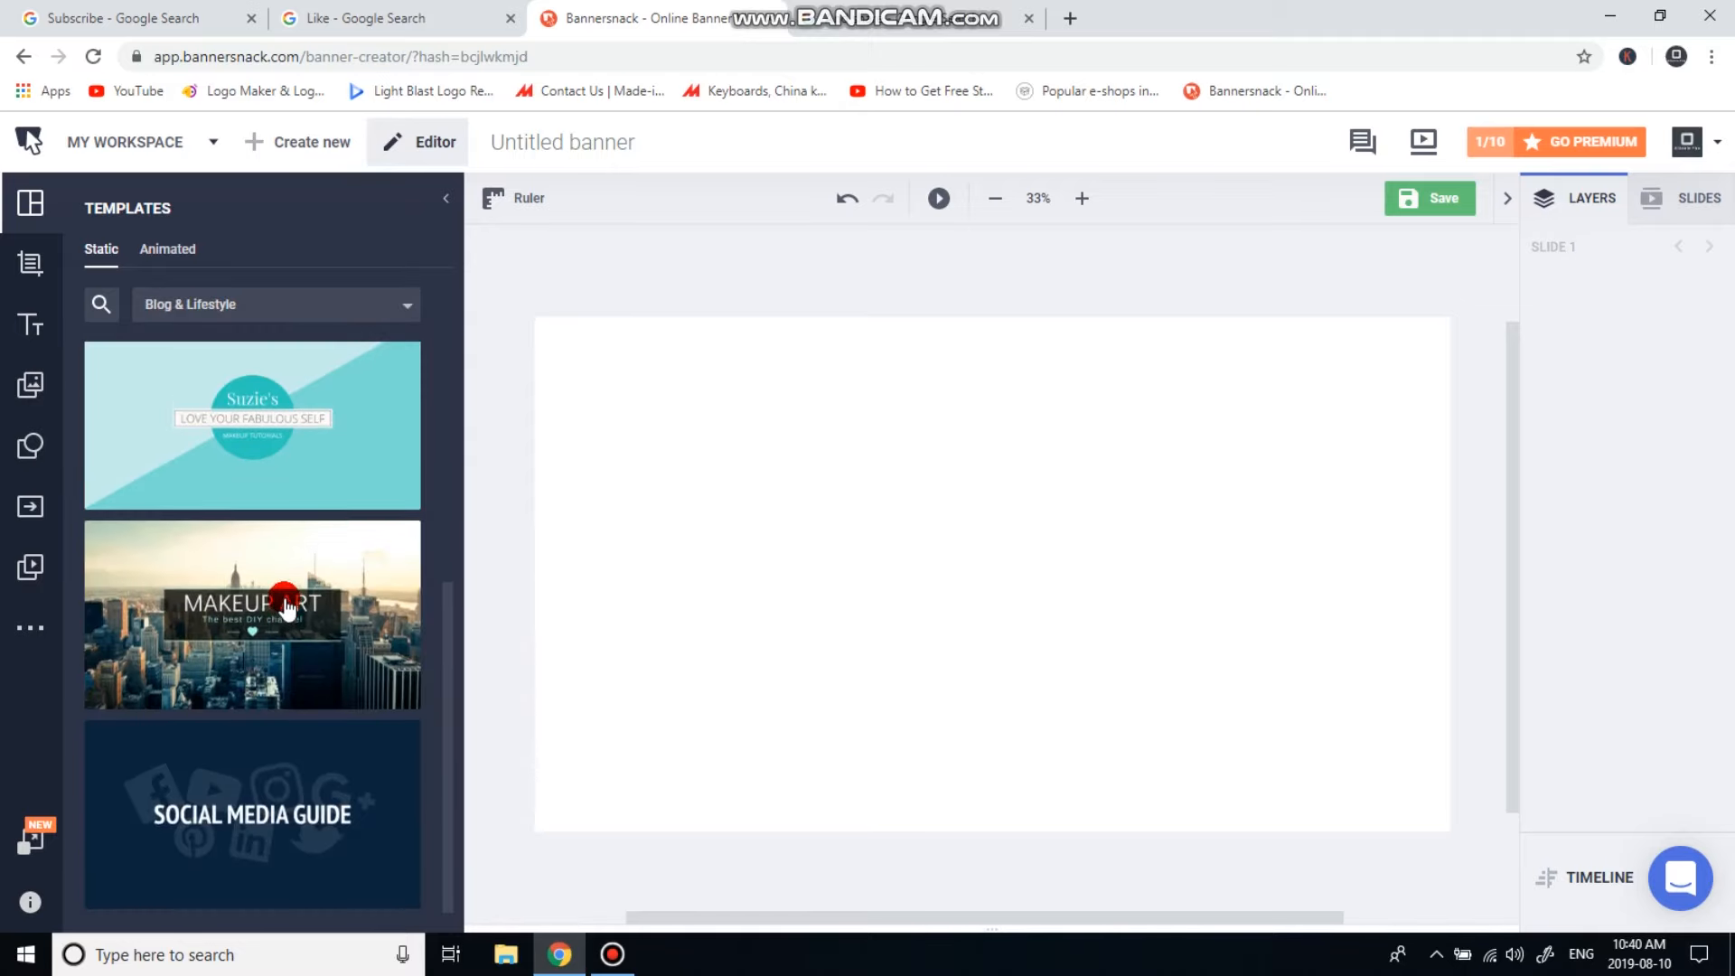
scroll(262, 588, up, 4)
click(299, 307)
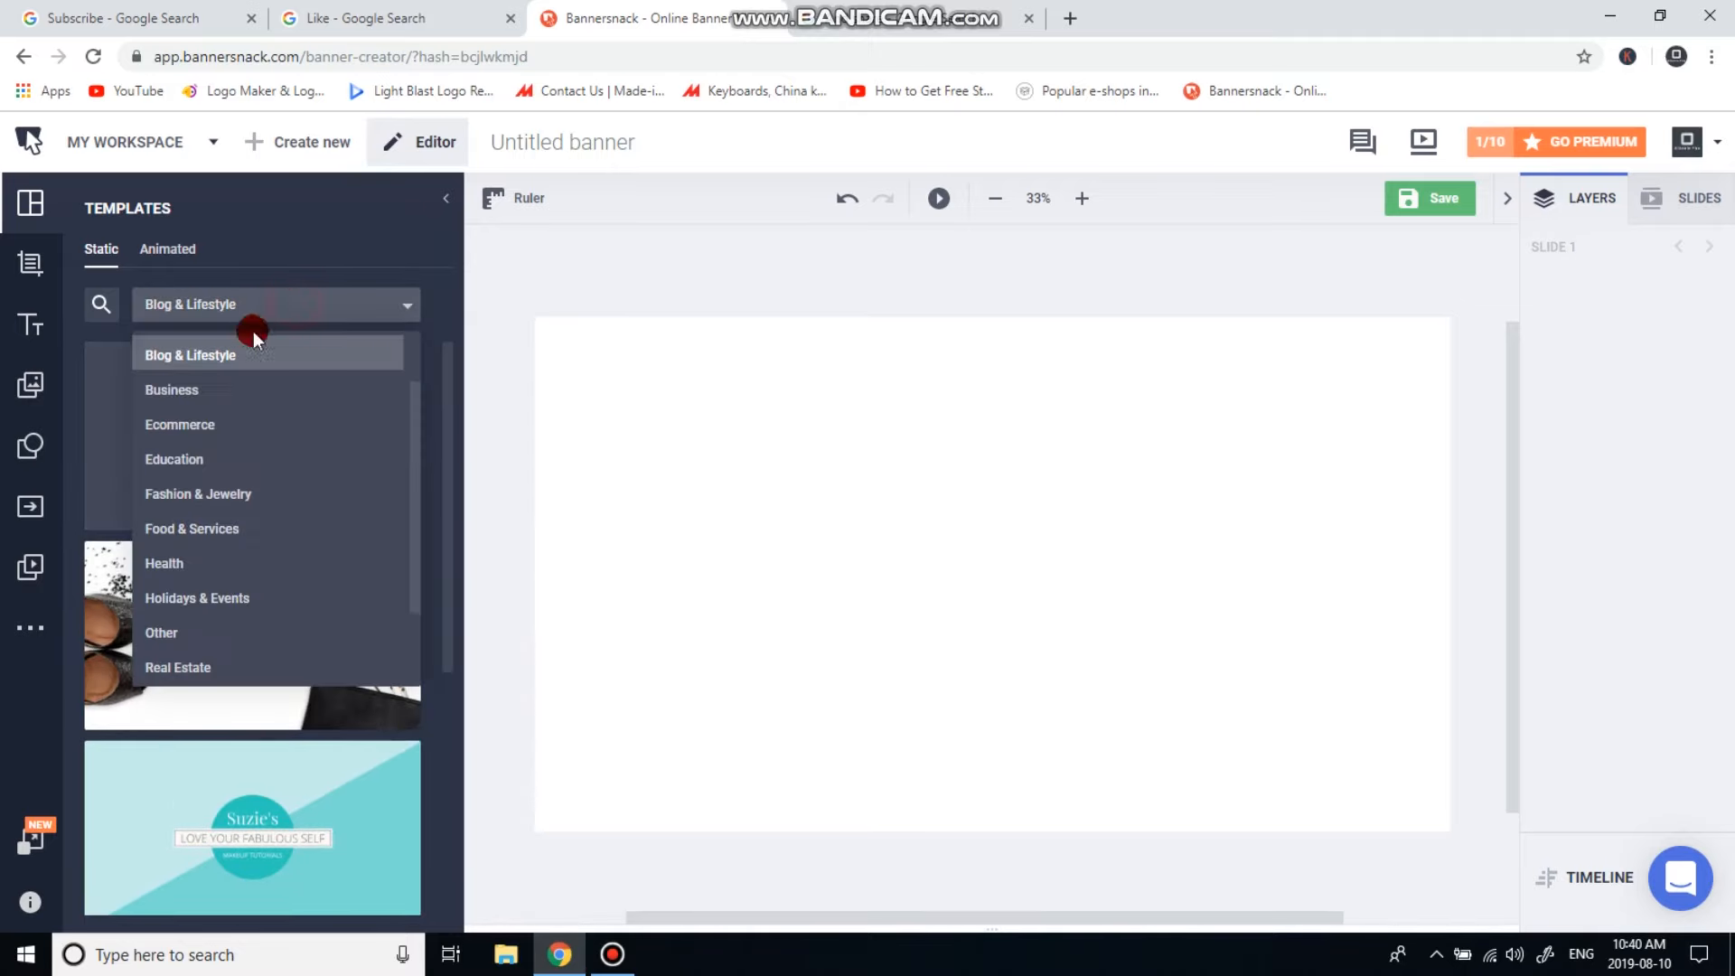
click(240, 387)
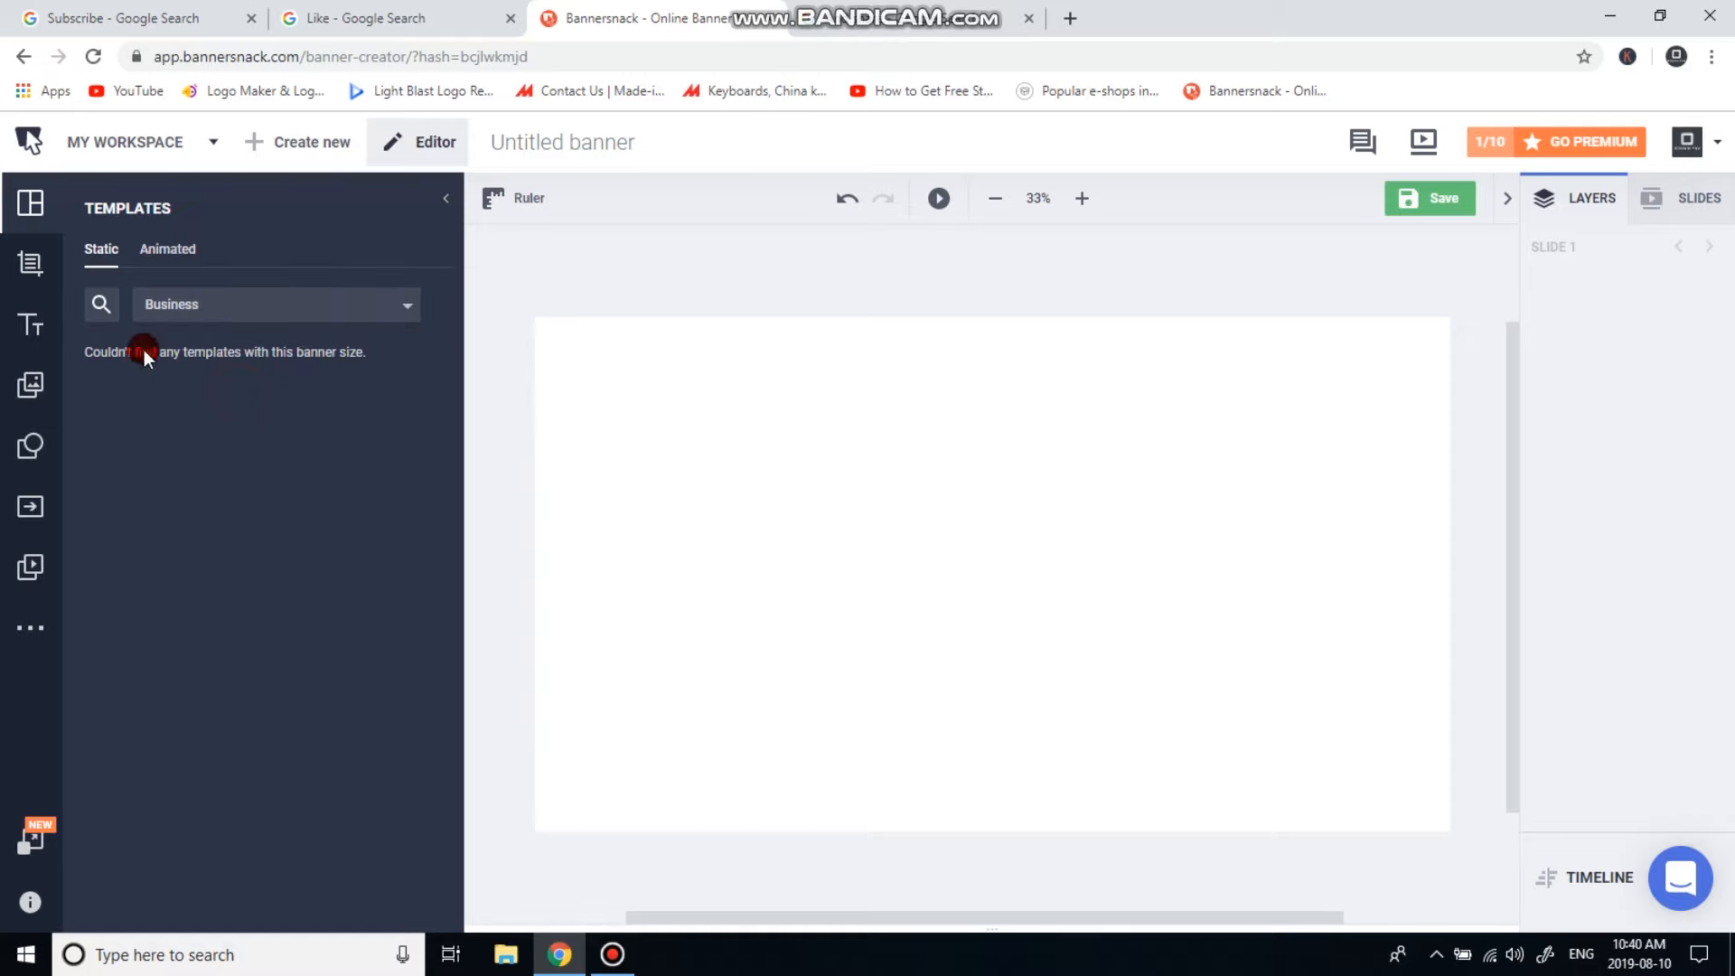
click(360, 302)
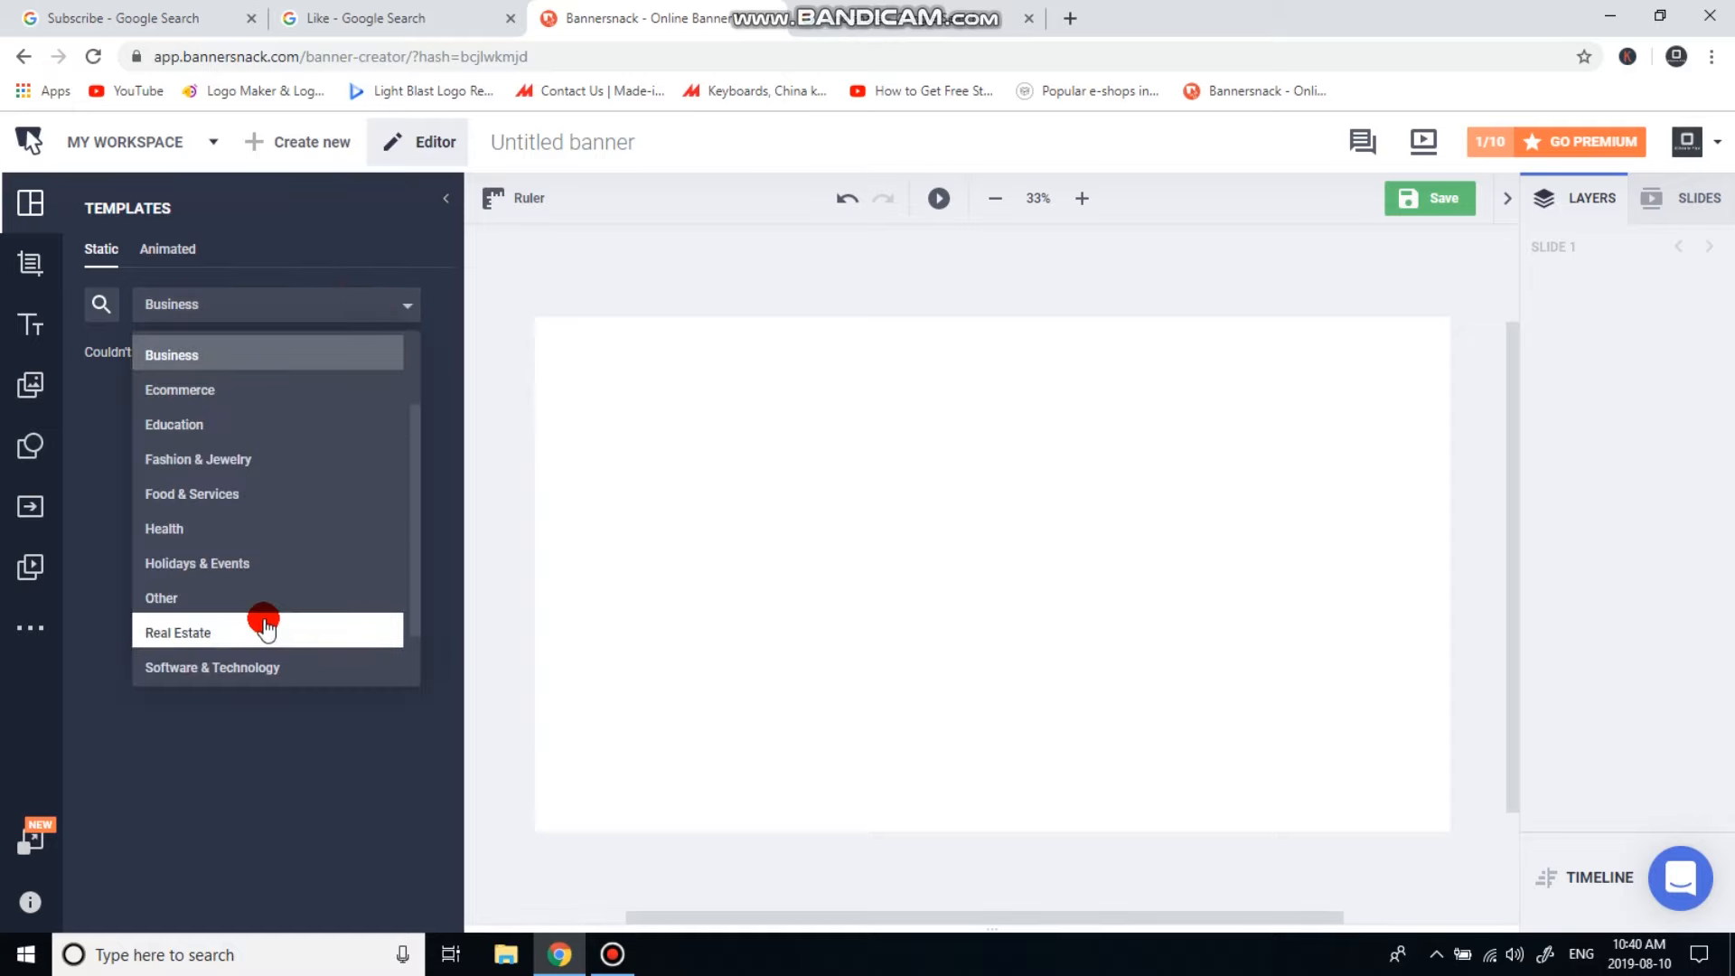
click(264, 667)
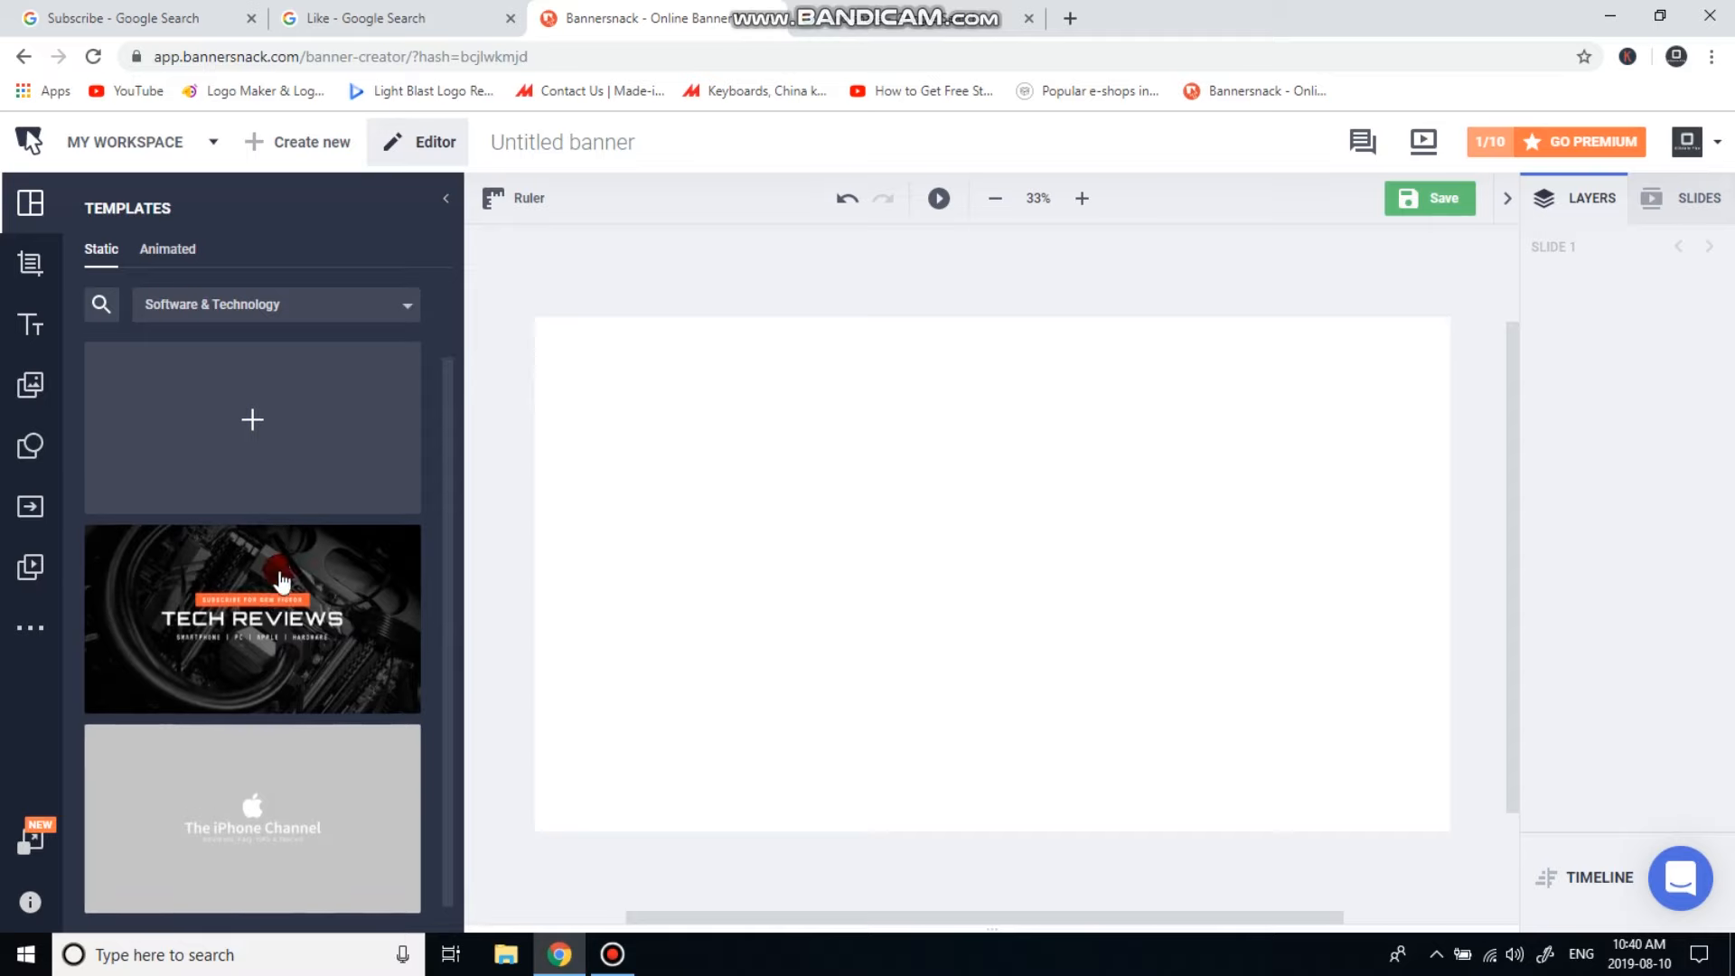
click(349, 301)
click(258, 354)
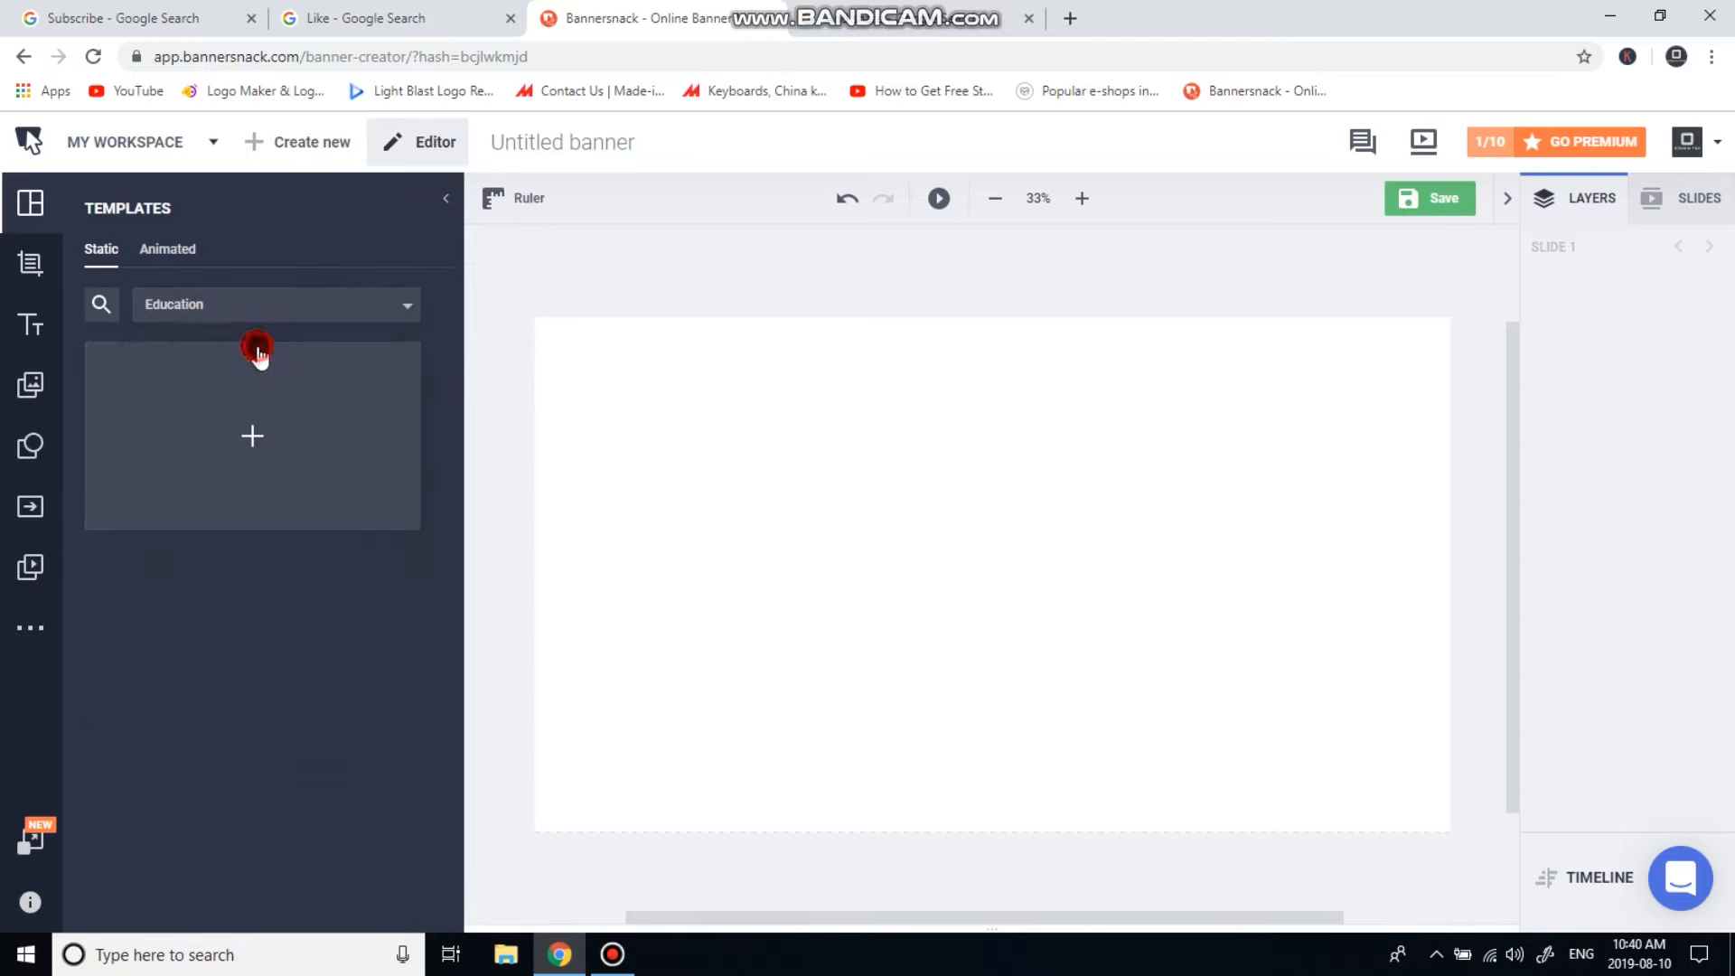
click(269, 308)
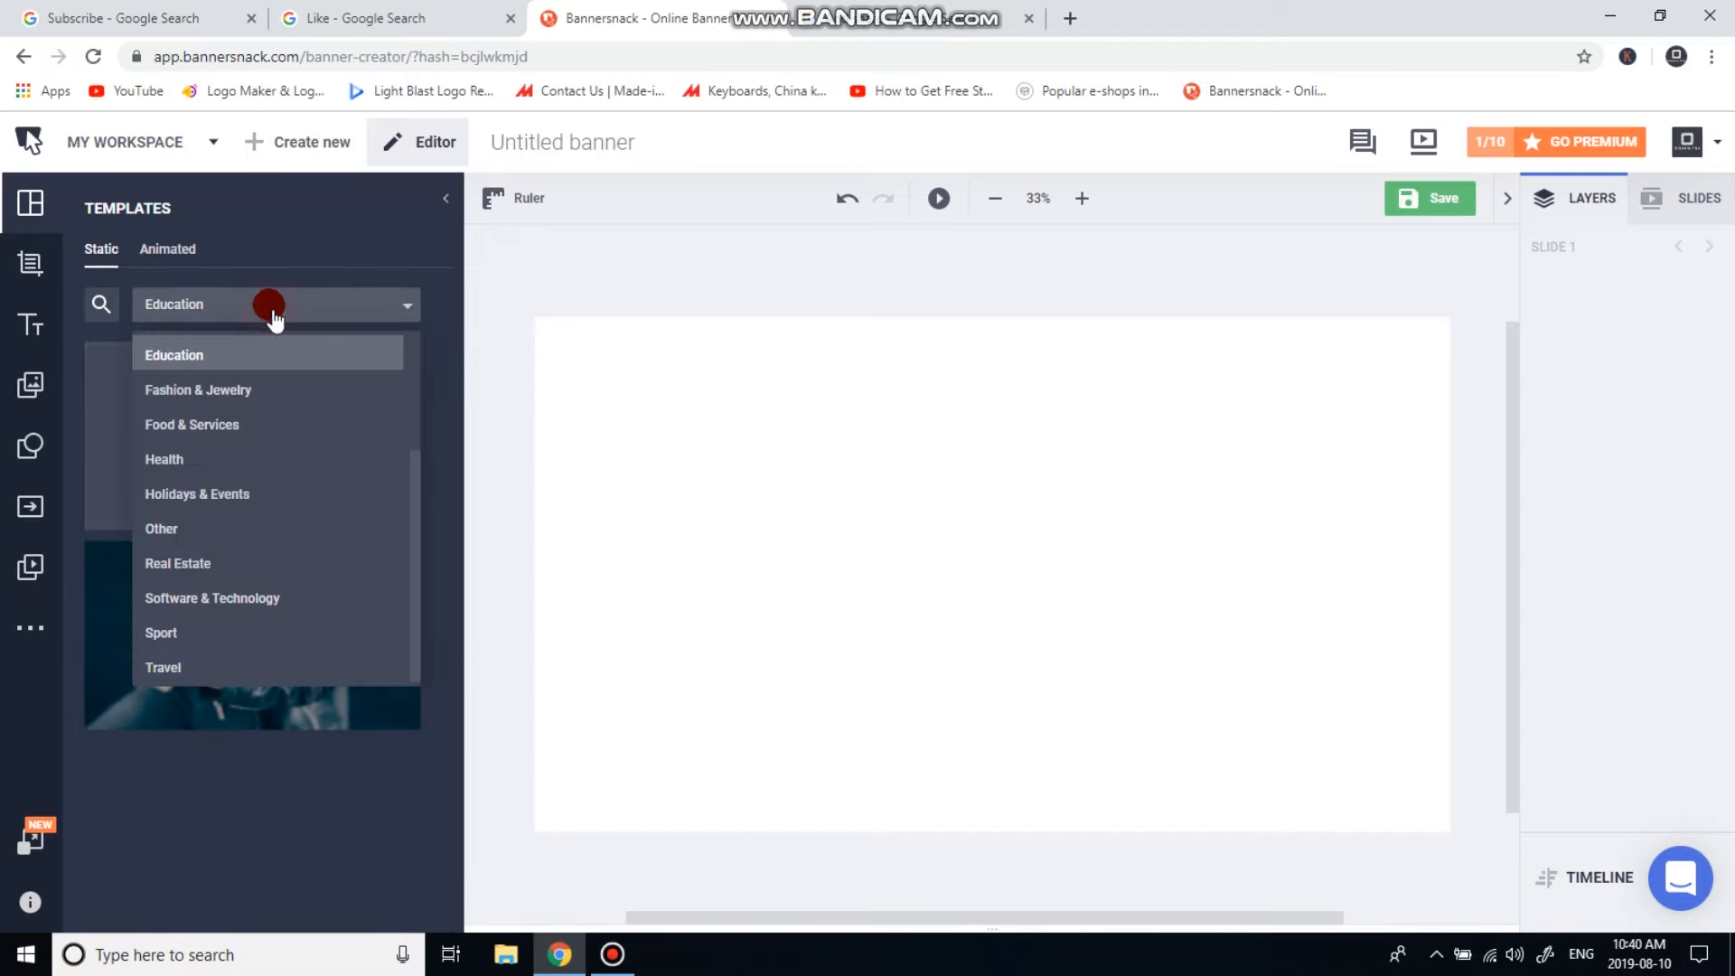
scroll(361, 457, up, 3)
click(271, 351)
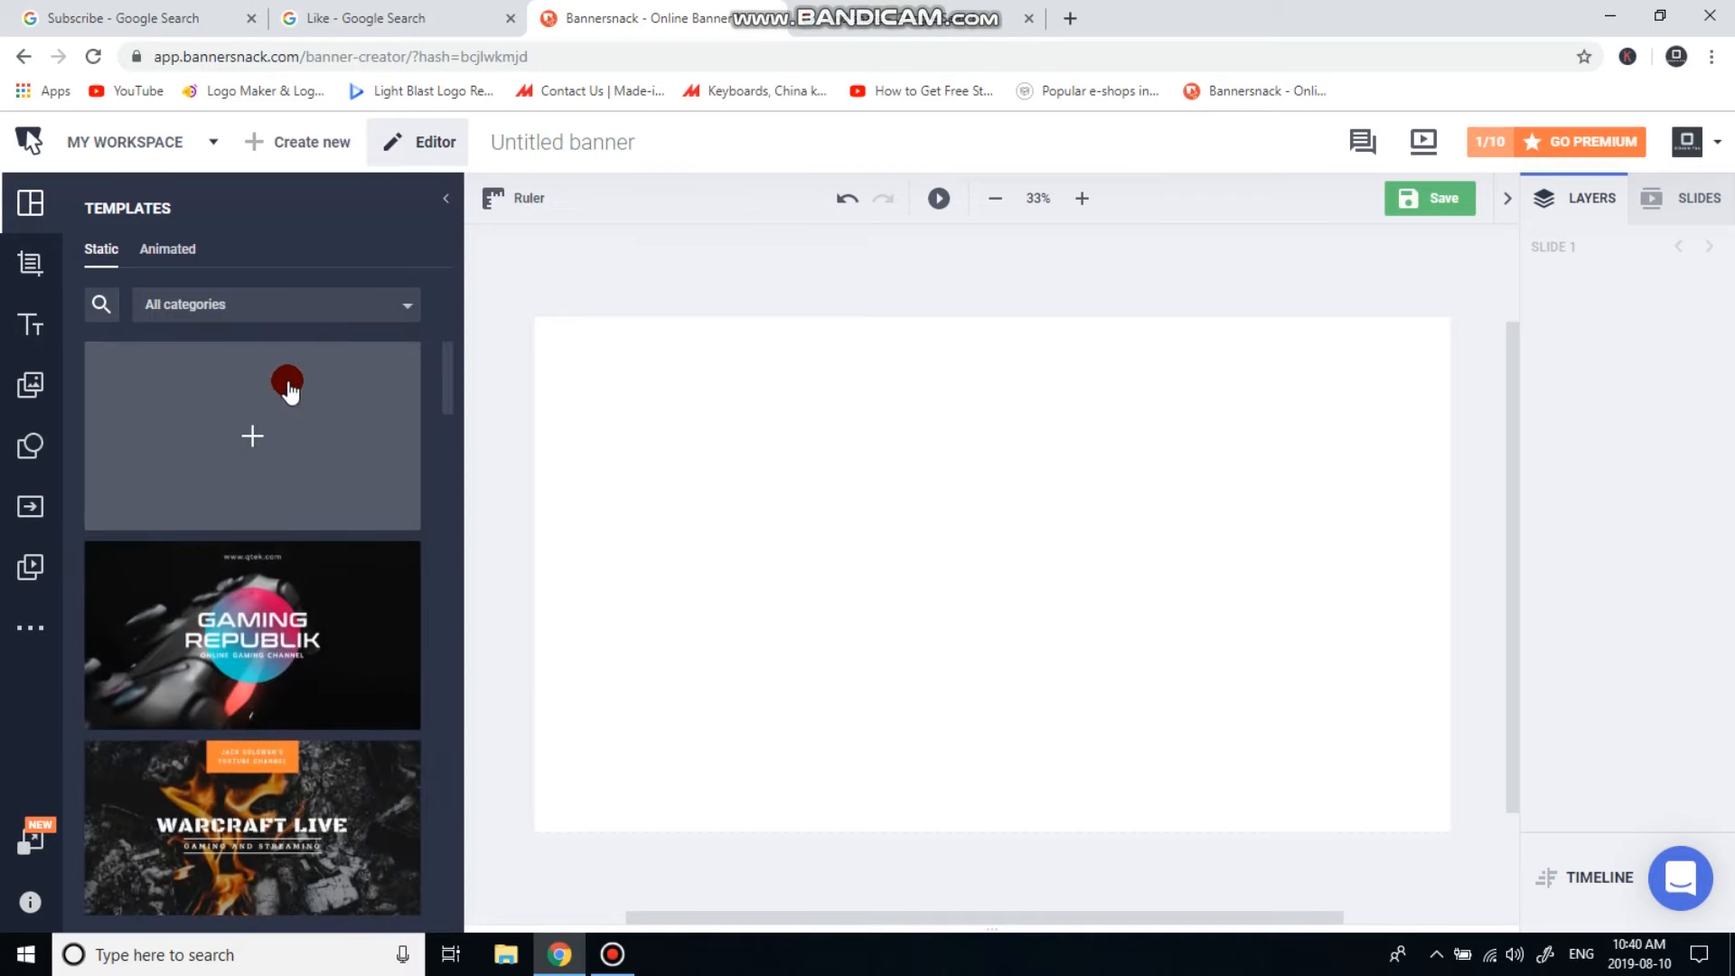
click(278, 644)
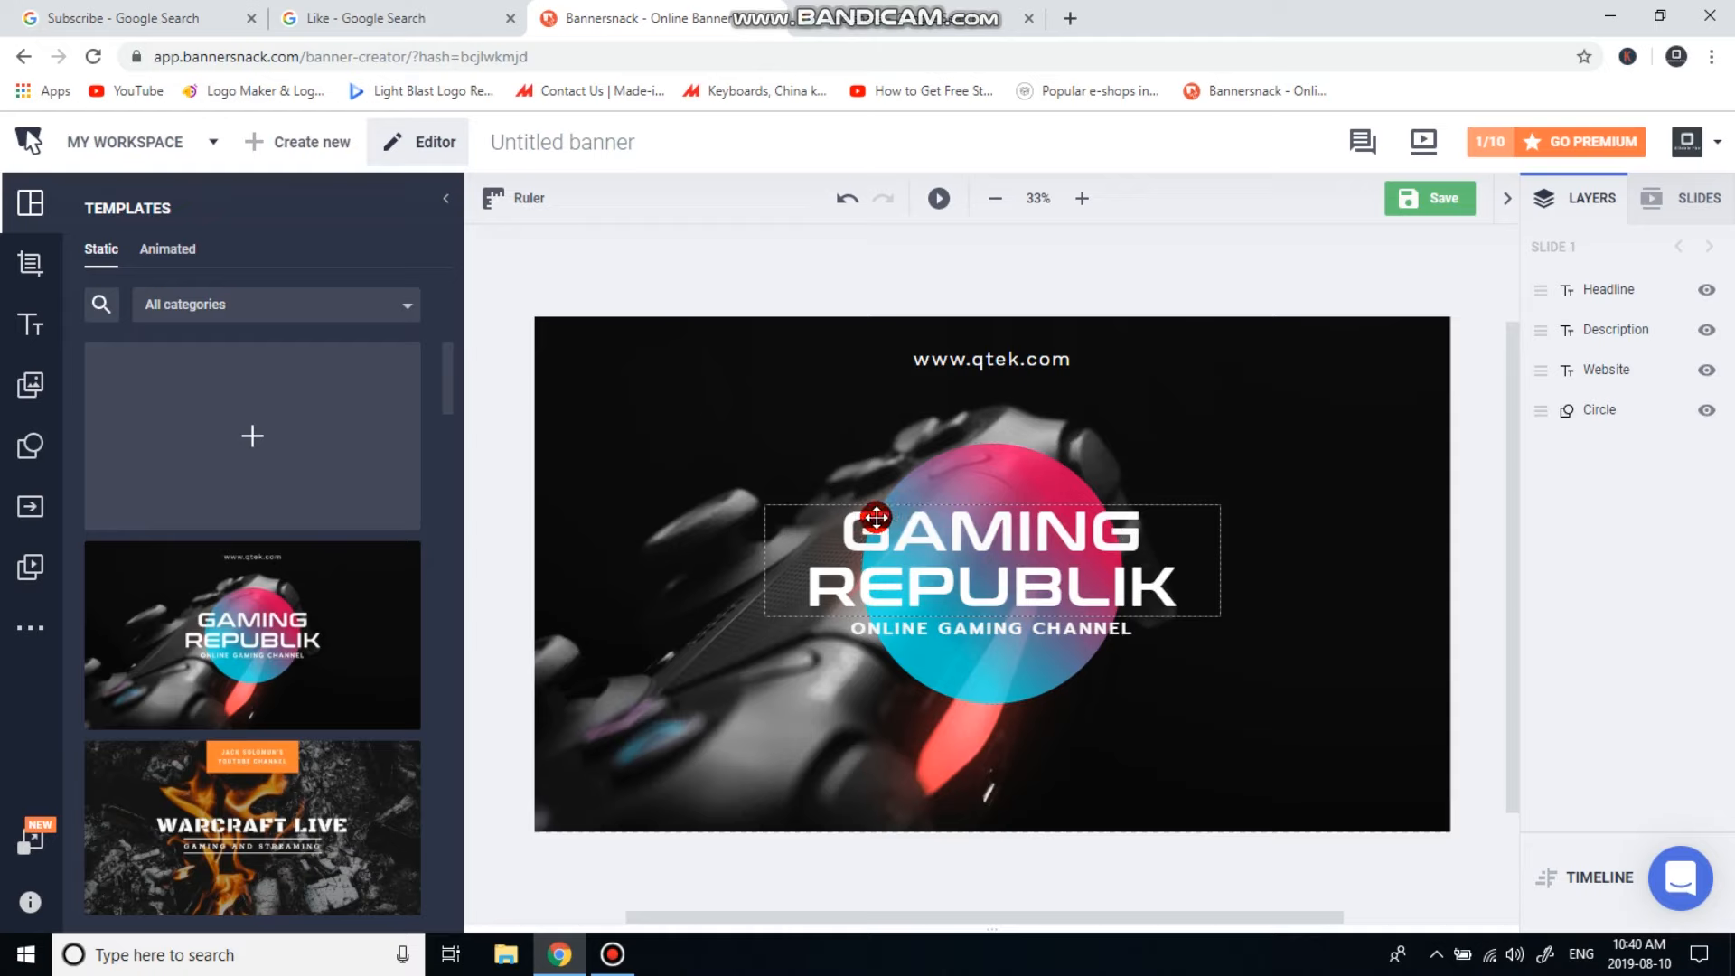
Replace the GAMING REPUBLIK headline with EL3CTRIC, adding FIRE. on a second line.
click(827, 522)
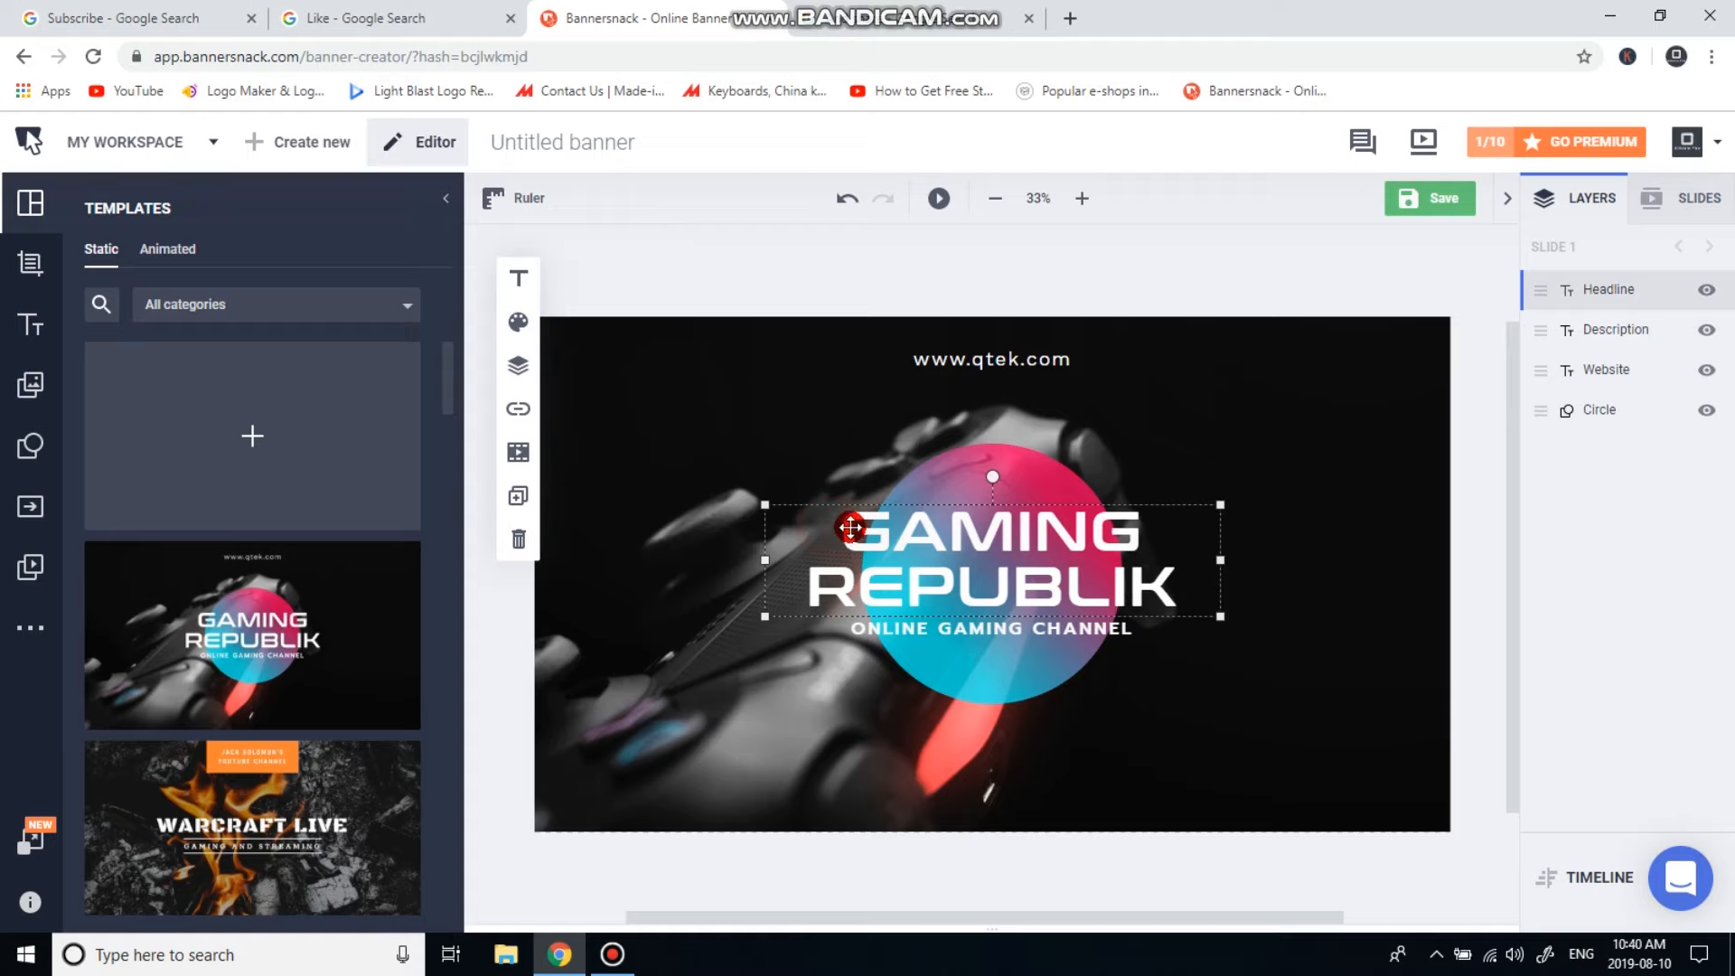
mouse_move(849, 537)
mouse_down()
mouse_move(1175, 573)
mouse_move(1012, 583)
mouse_move(855, 531)
mouse_up()
key(BackSpace)
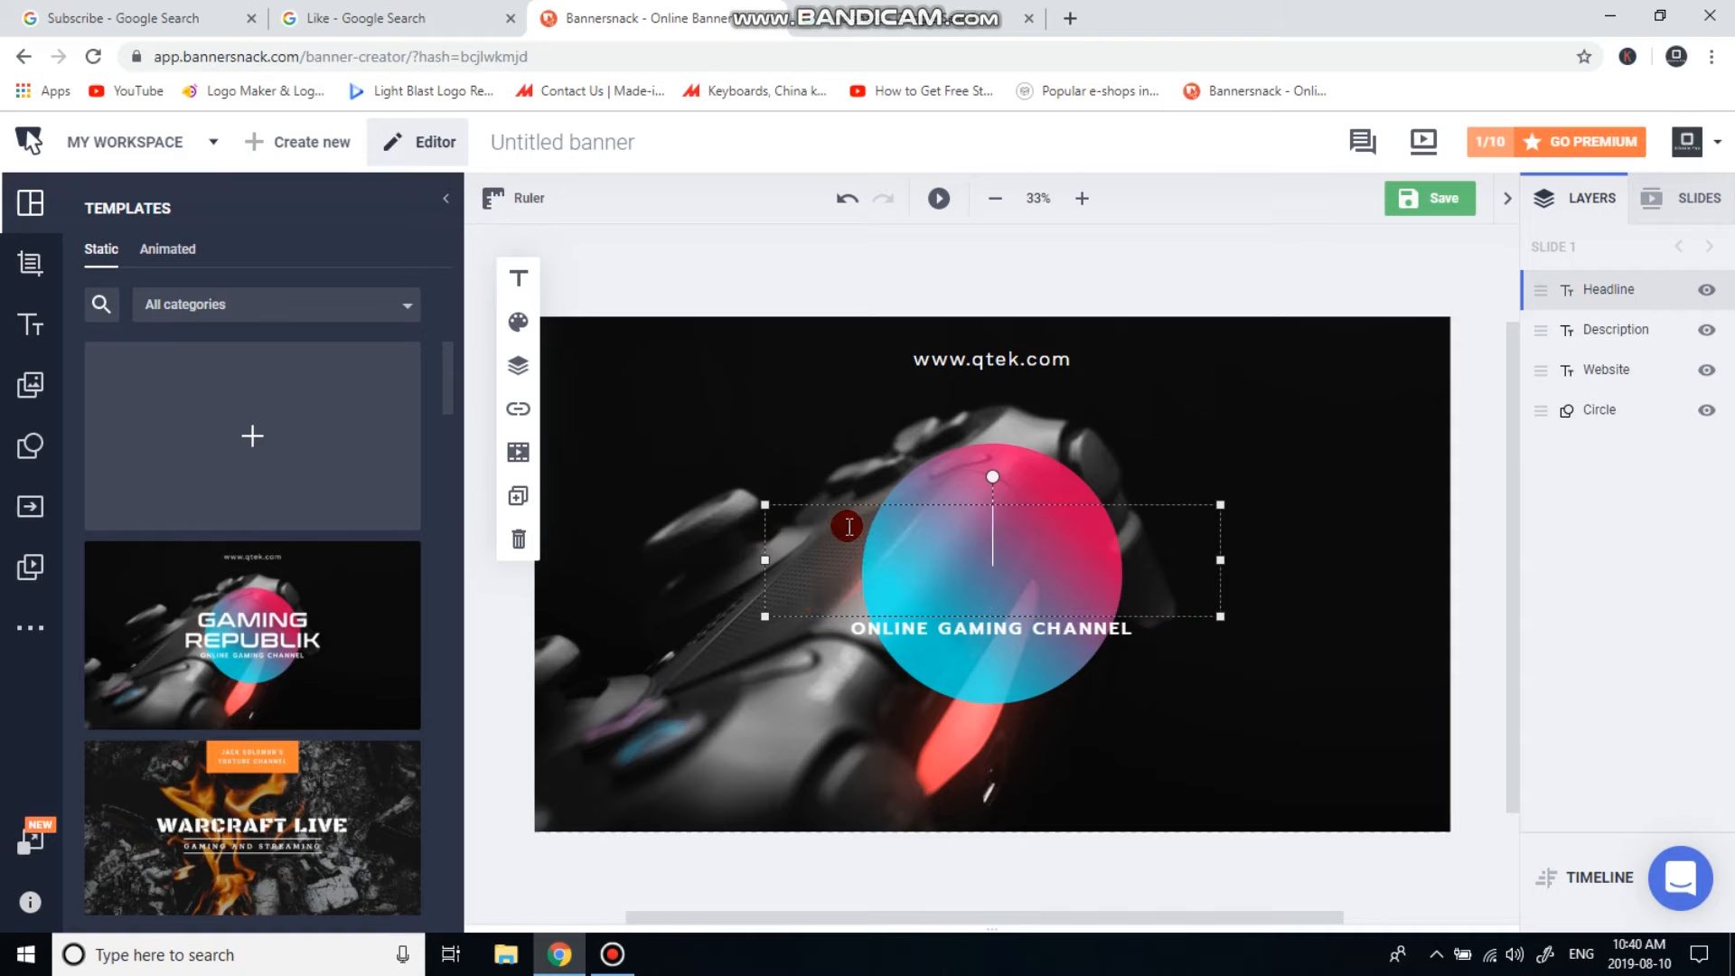
text(EL3CTRIC)
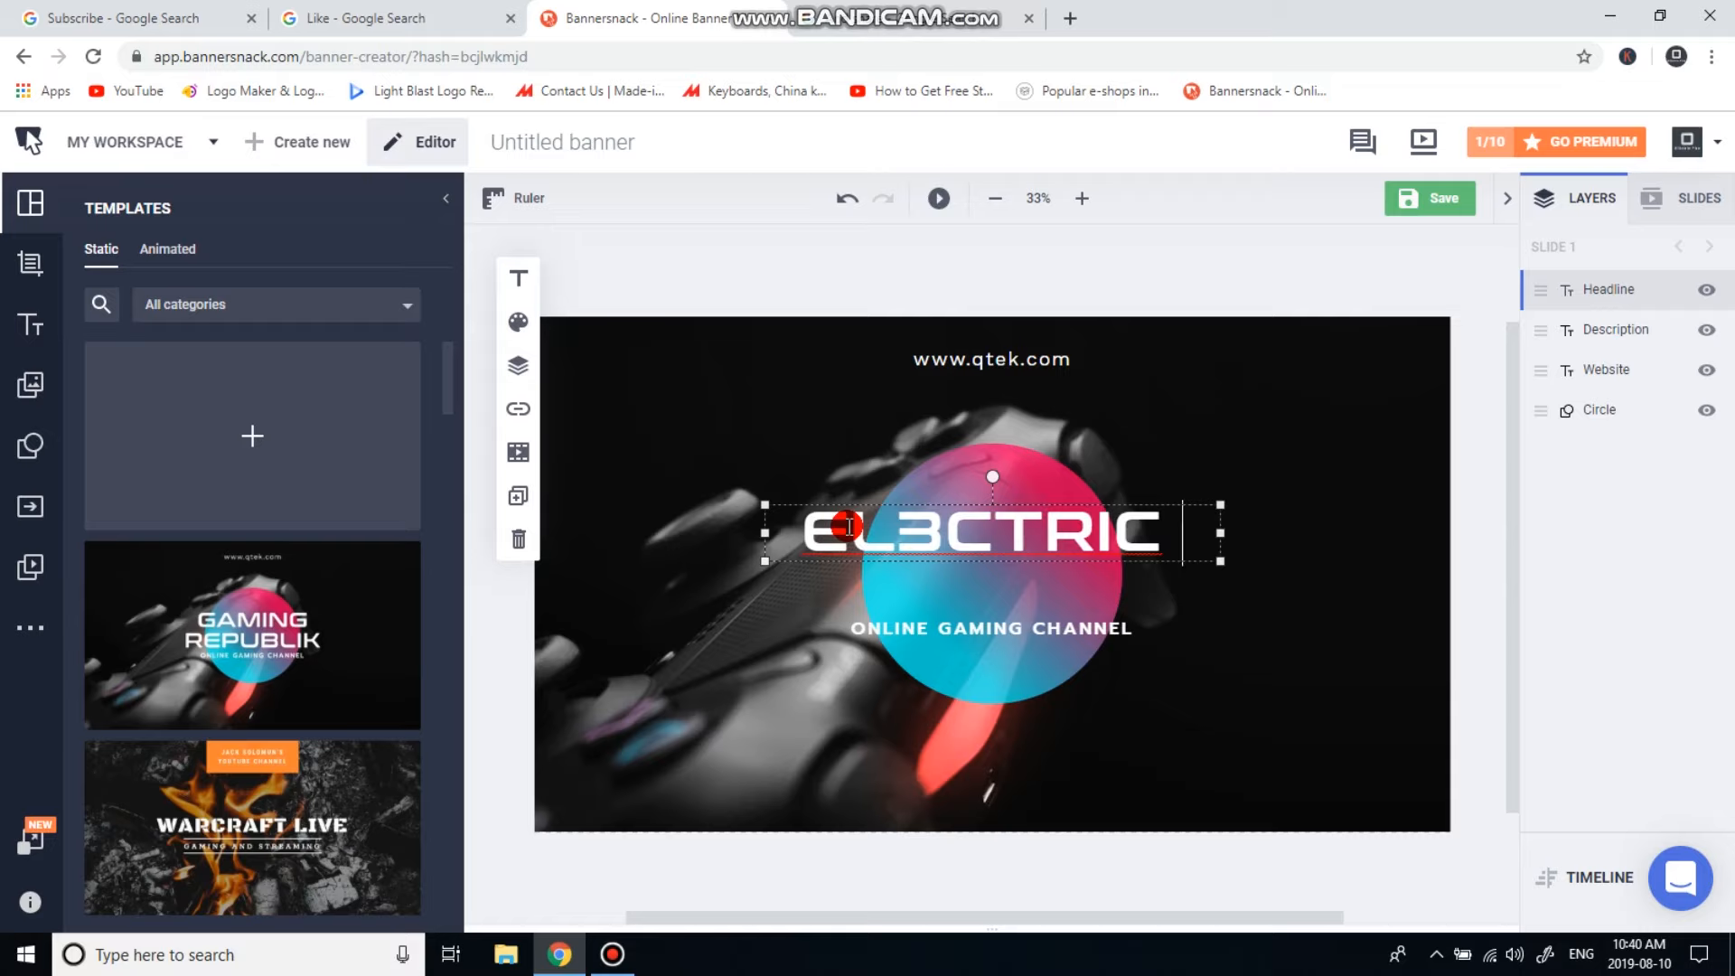
key(Return)
text(FIRE)
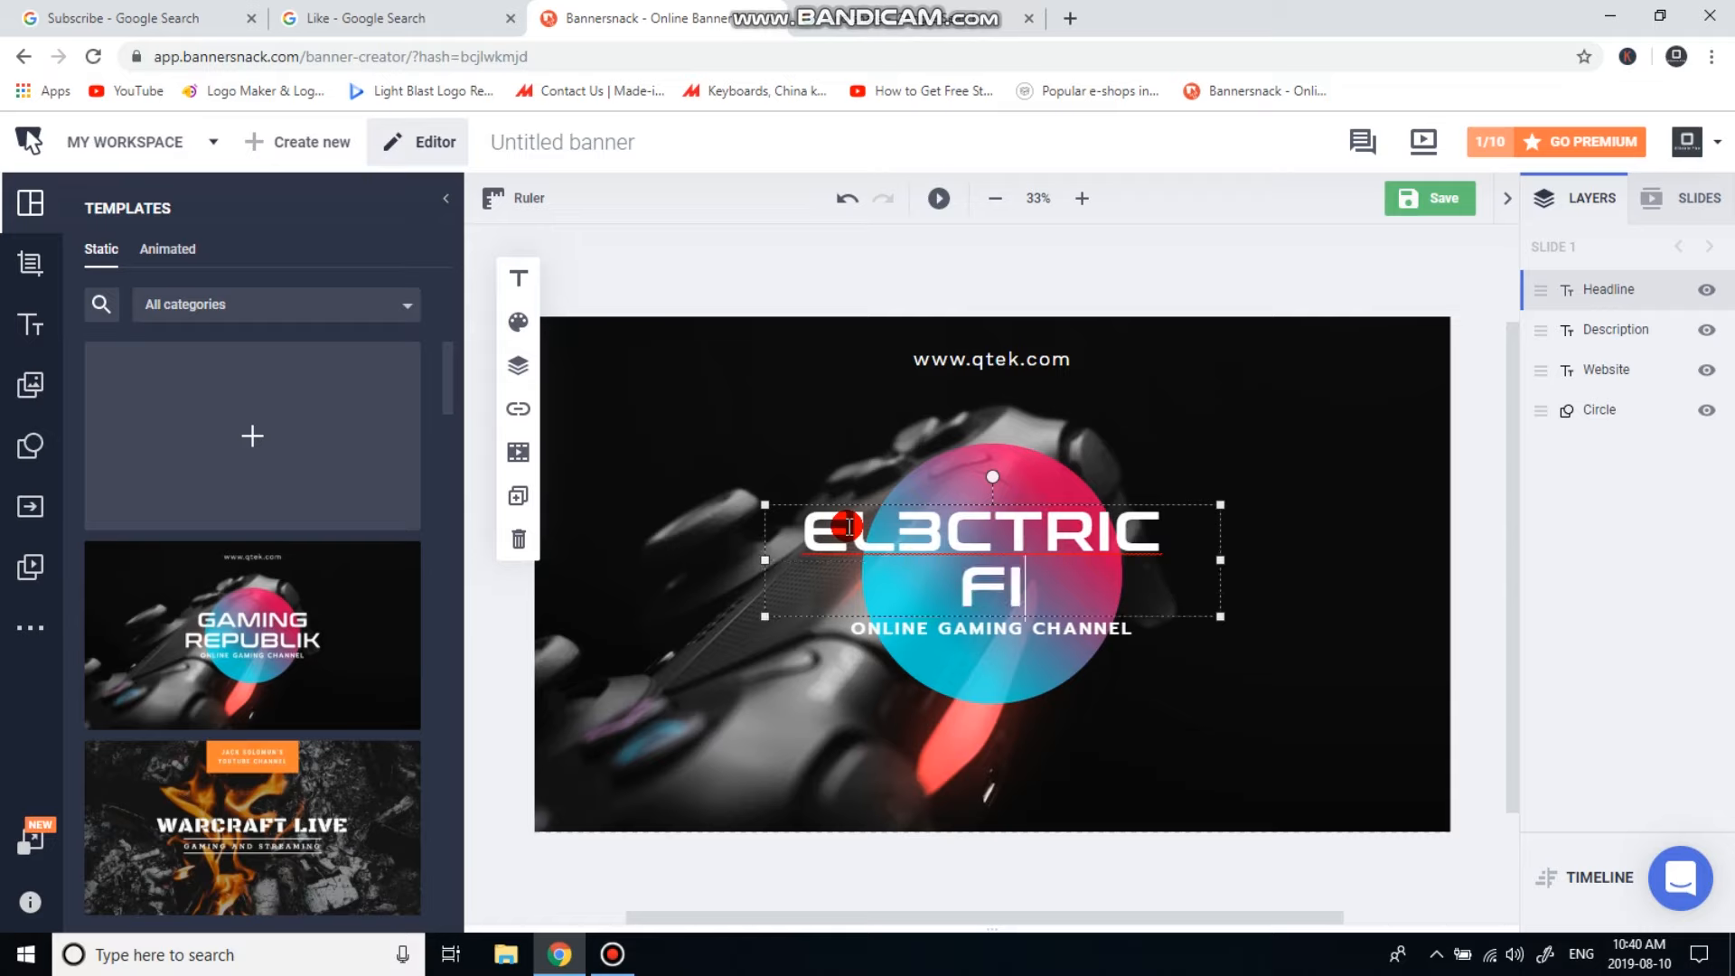
text(.)
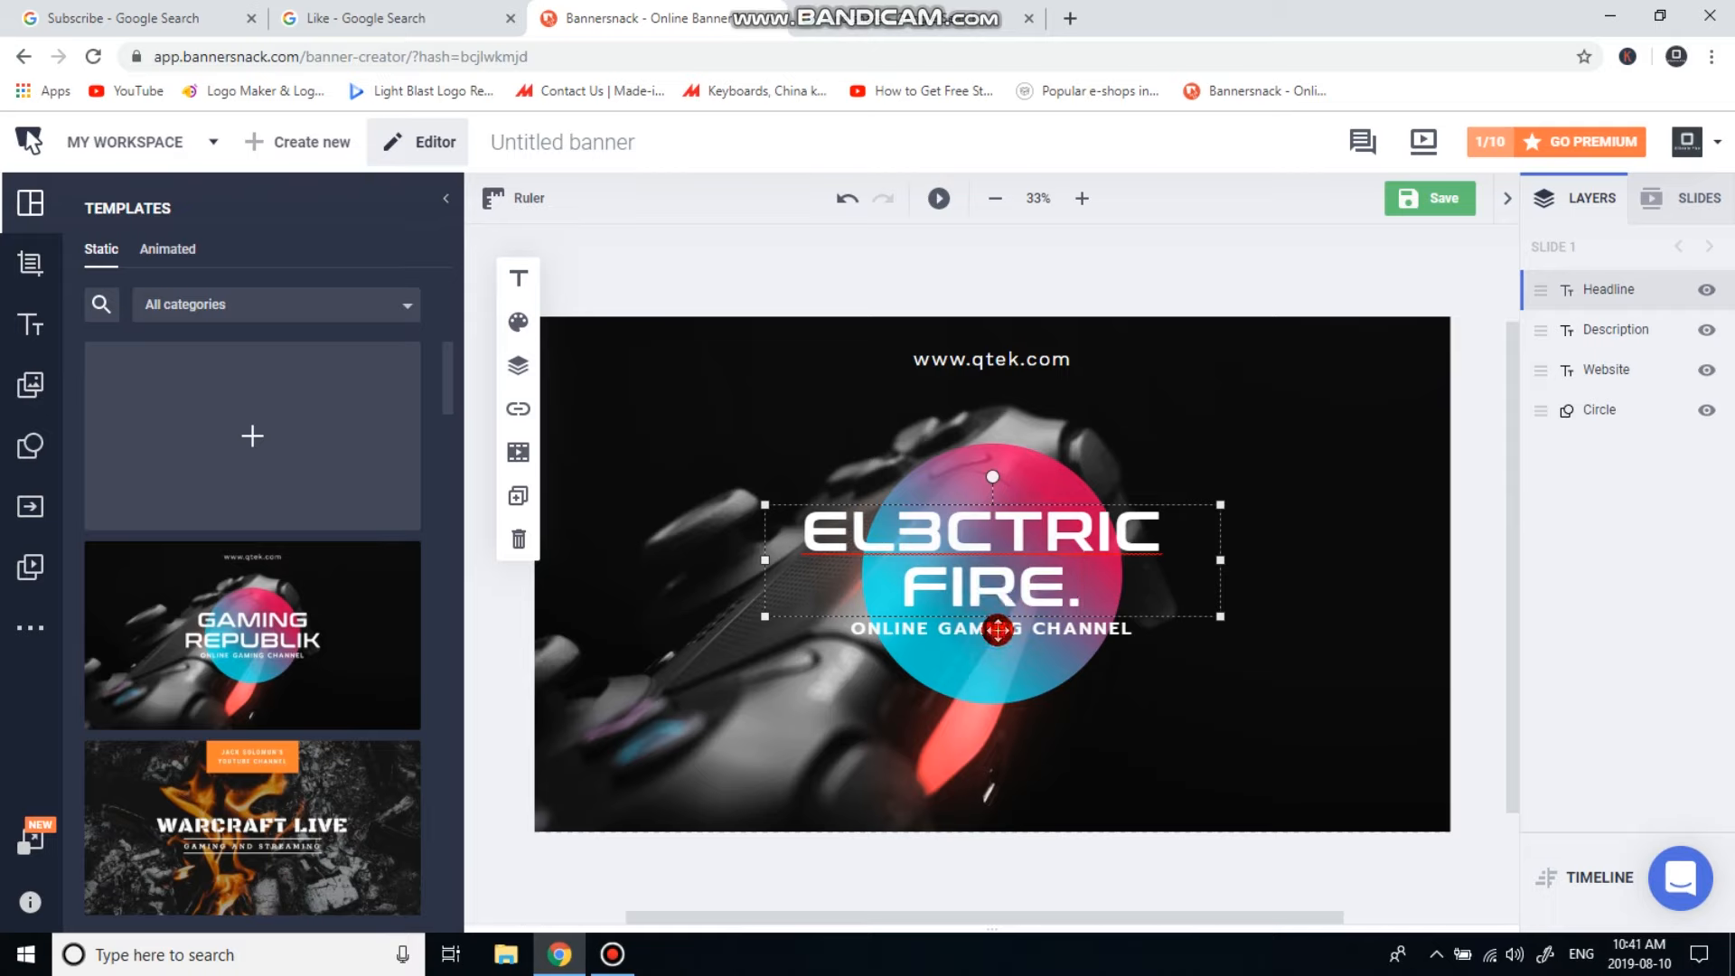
click(974, 656)
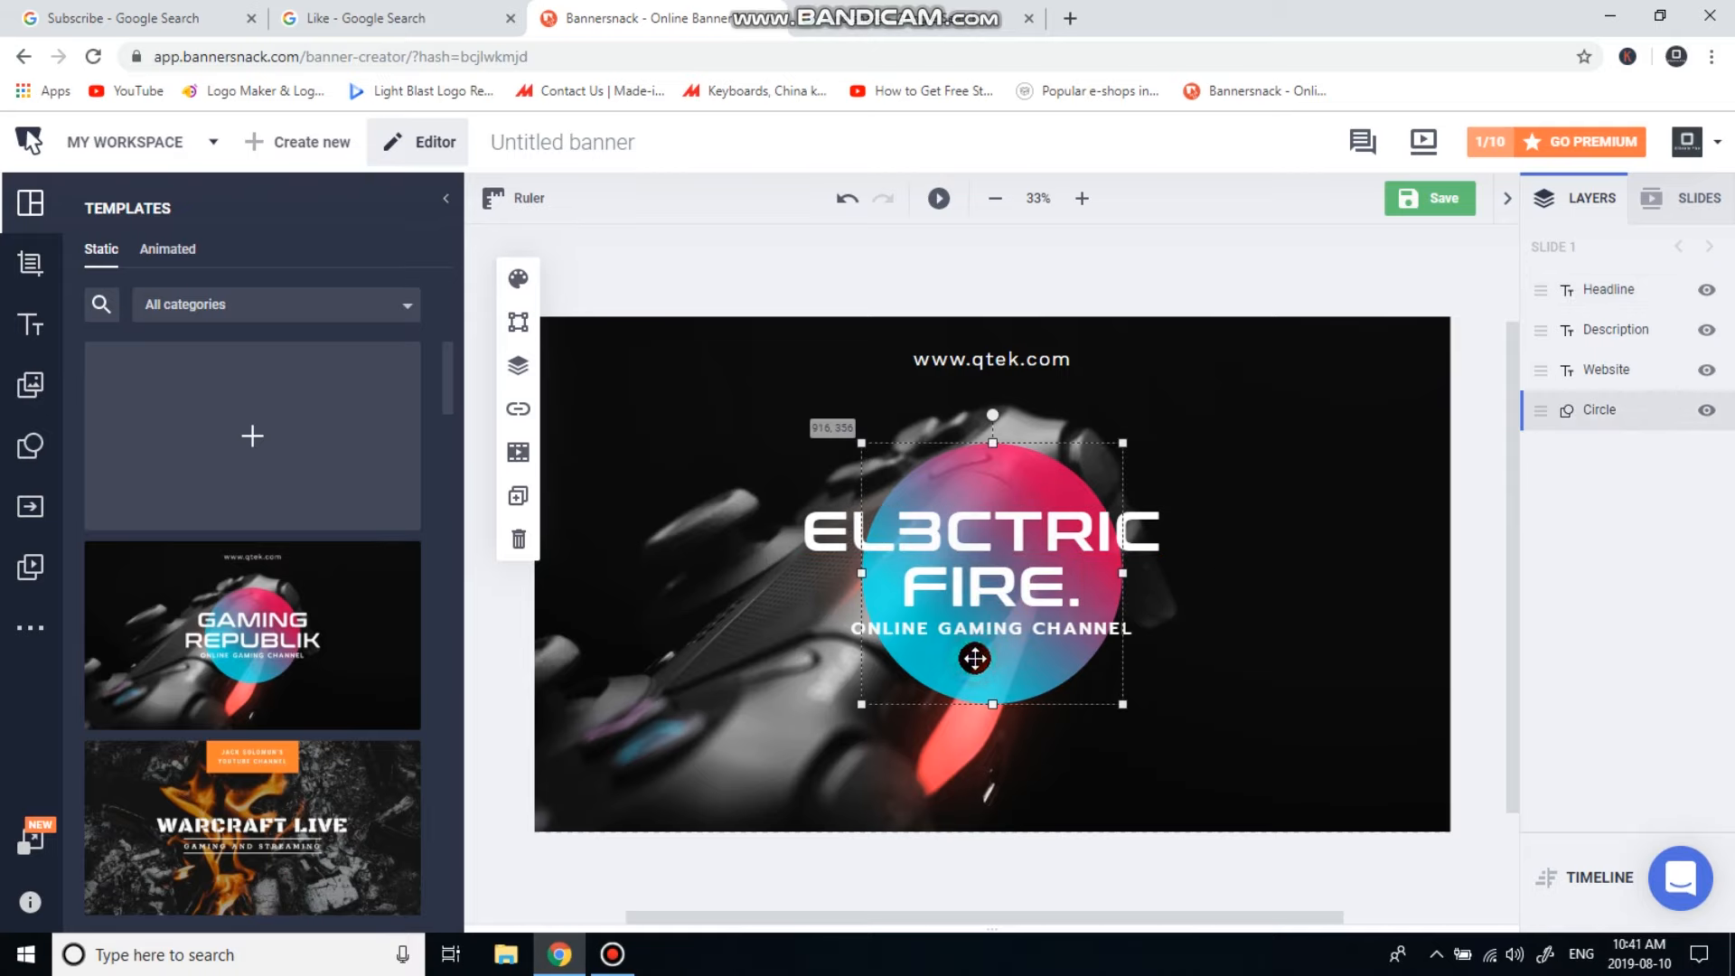
Shorten the tagline from ONLINE GAMING CHANNEL to 'GAMING CHANNEL.' with a closing period.
click(857, 624)
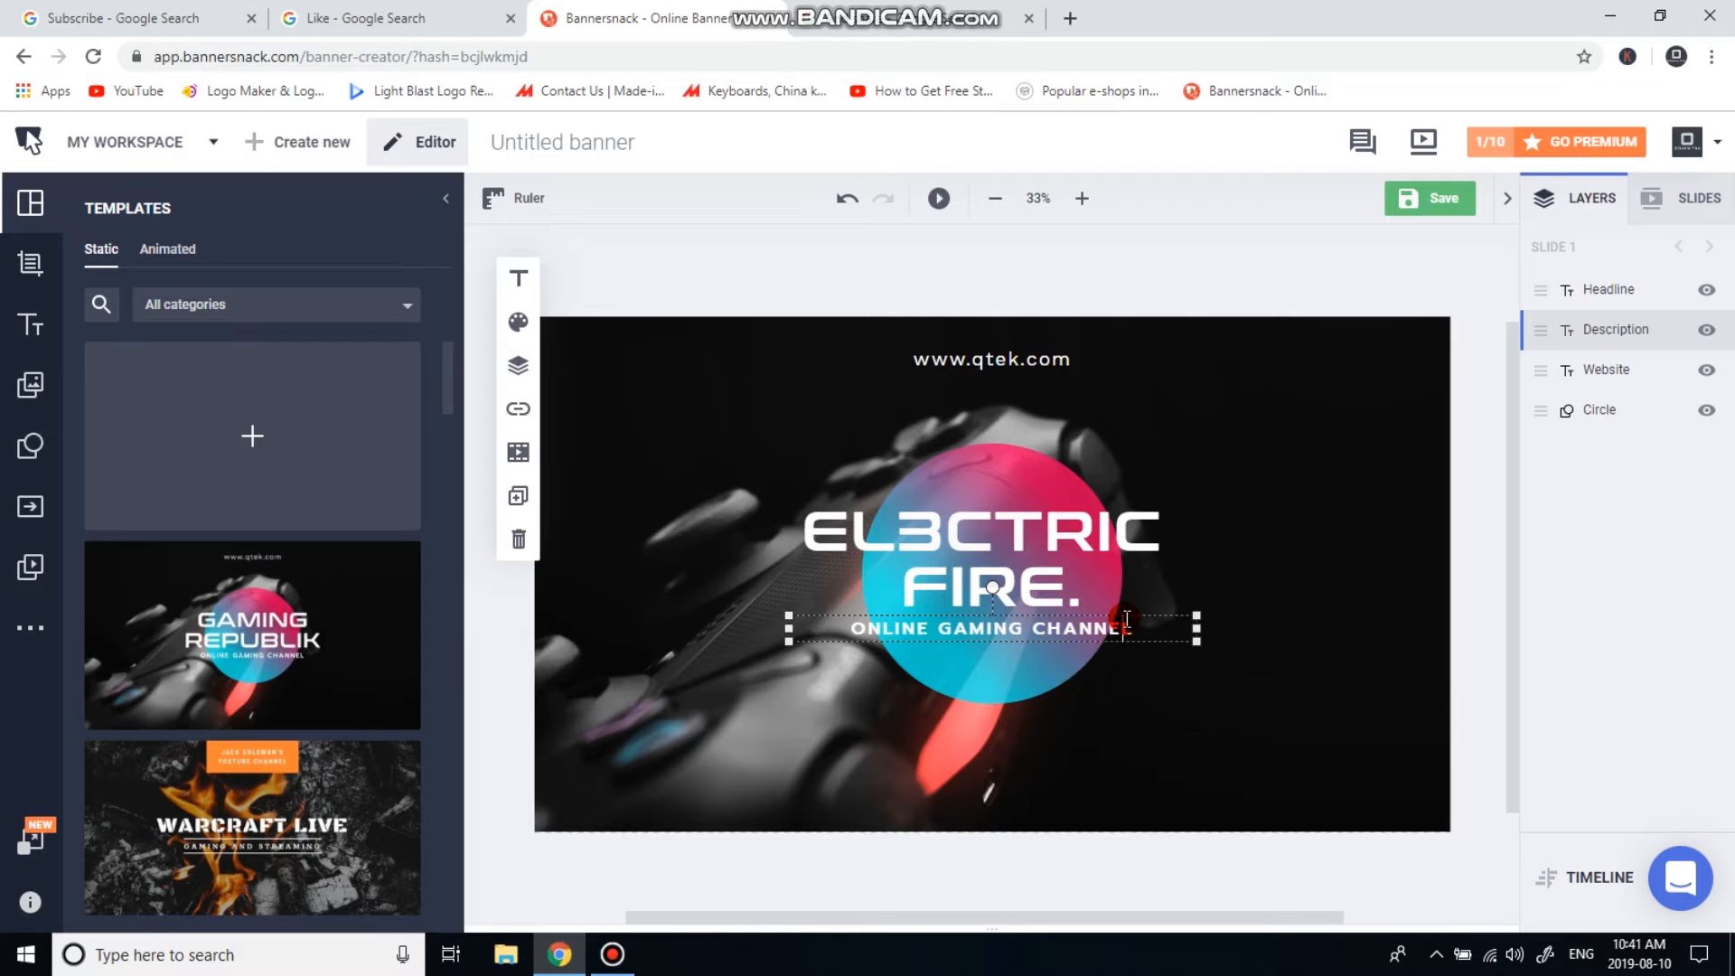
key(BackSpace)
key(BackSpace)
key(BackSpace)
key(BackSpace)
key(BackSpace)
key(BackSpace)
key(BackSpace)
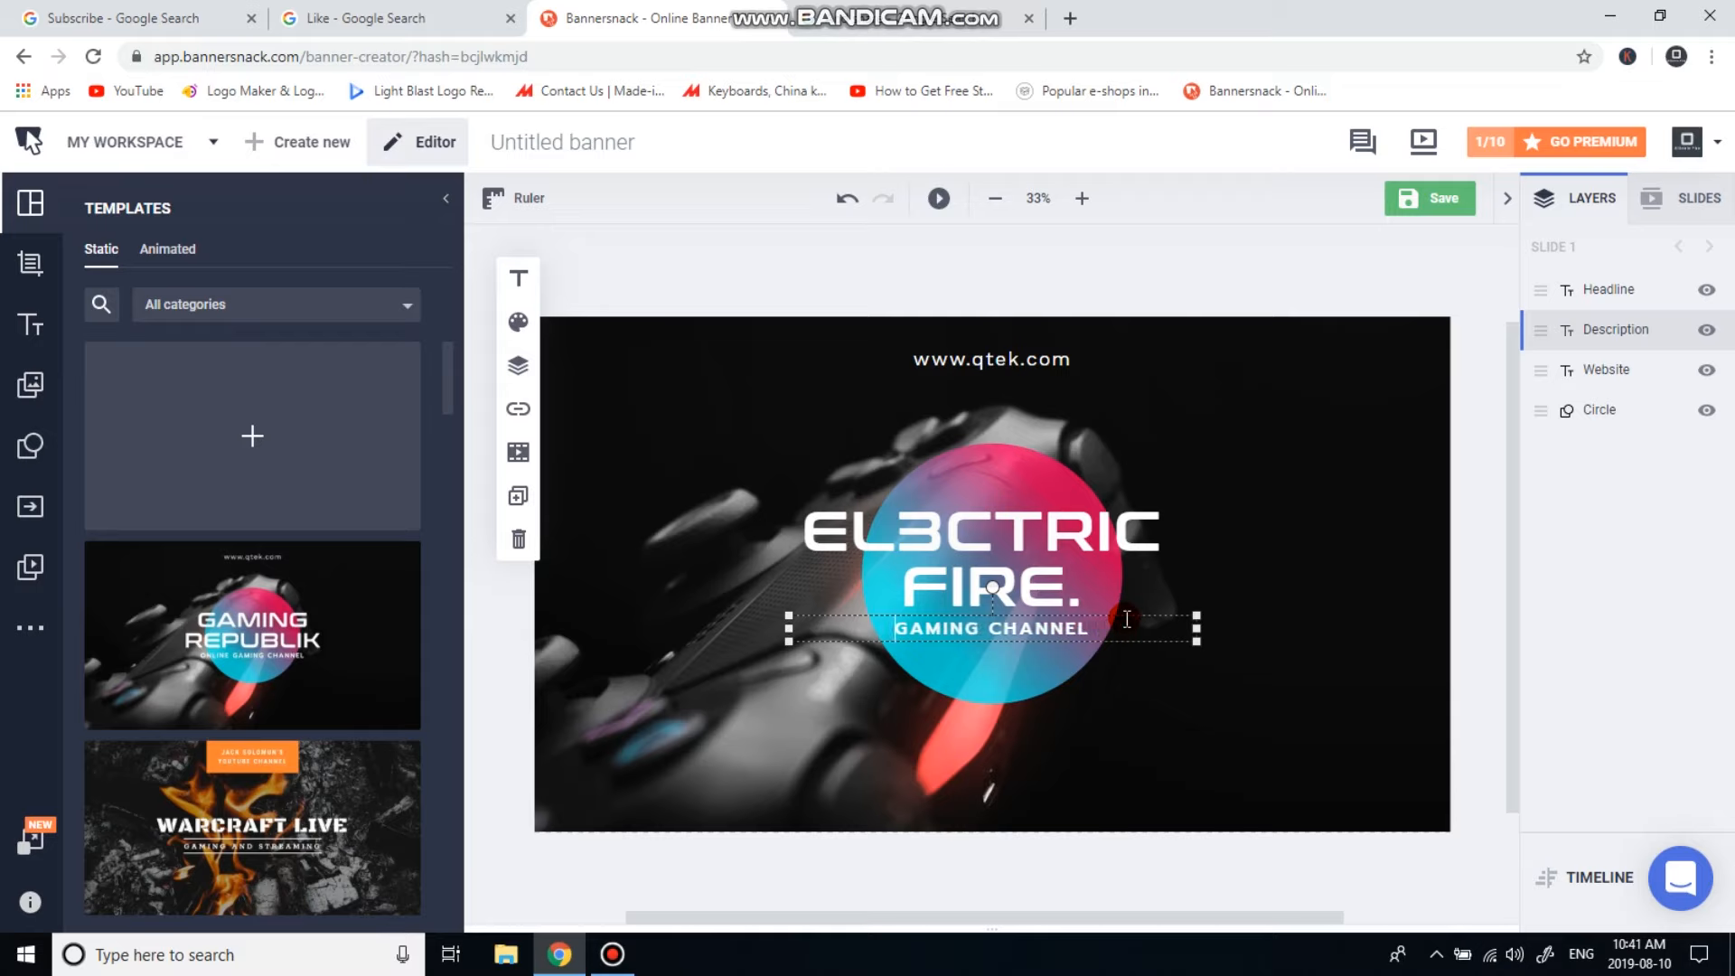
text(.)
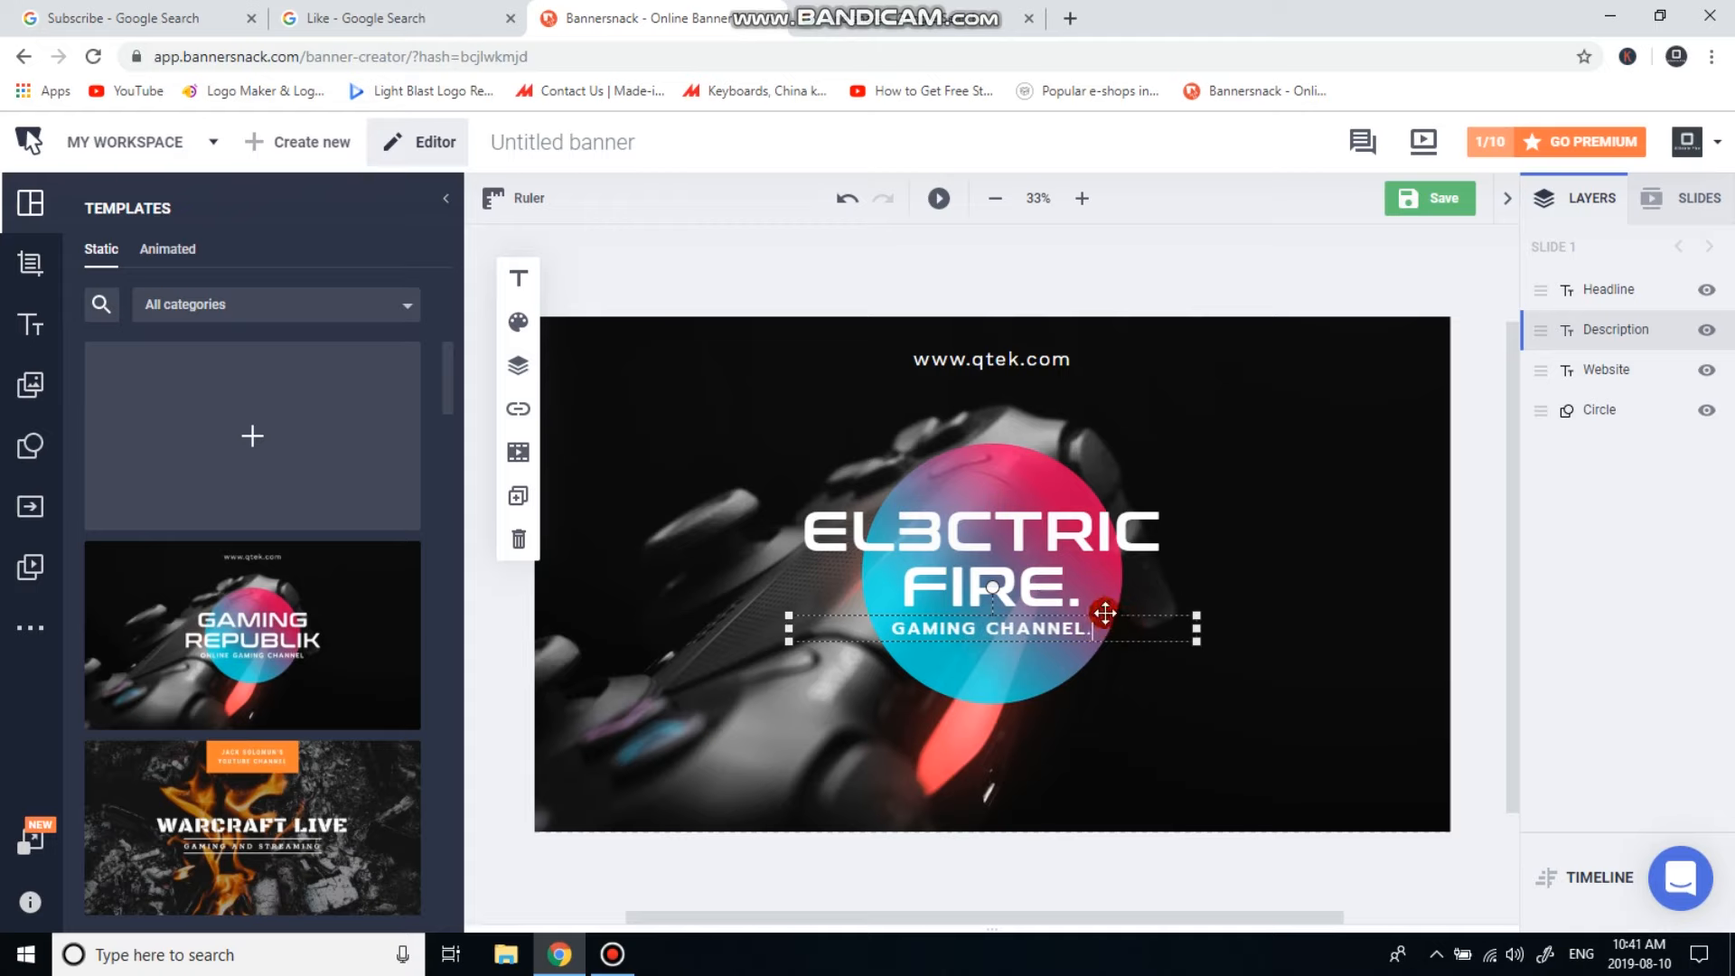
click(1053, 360)
double_click(1026, 360)
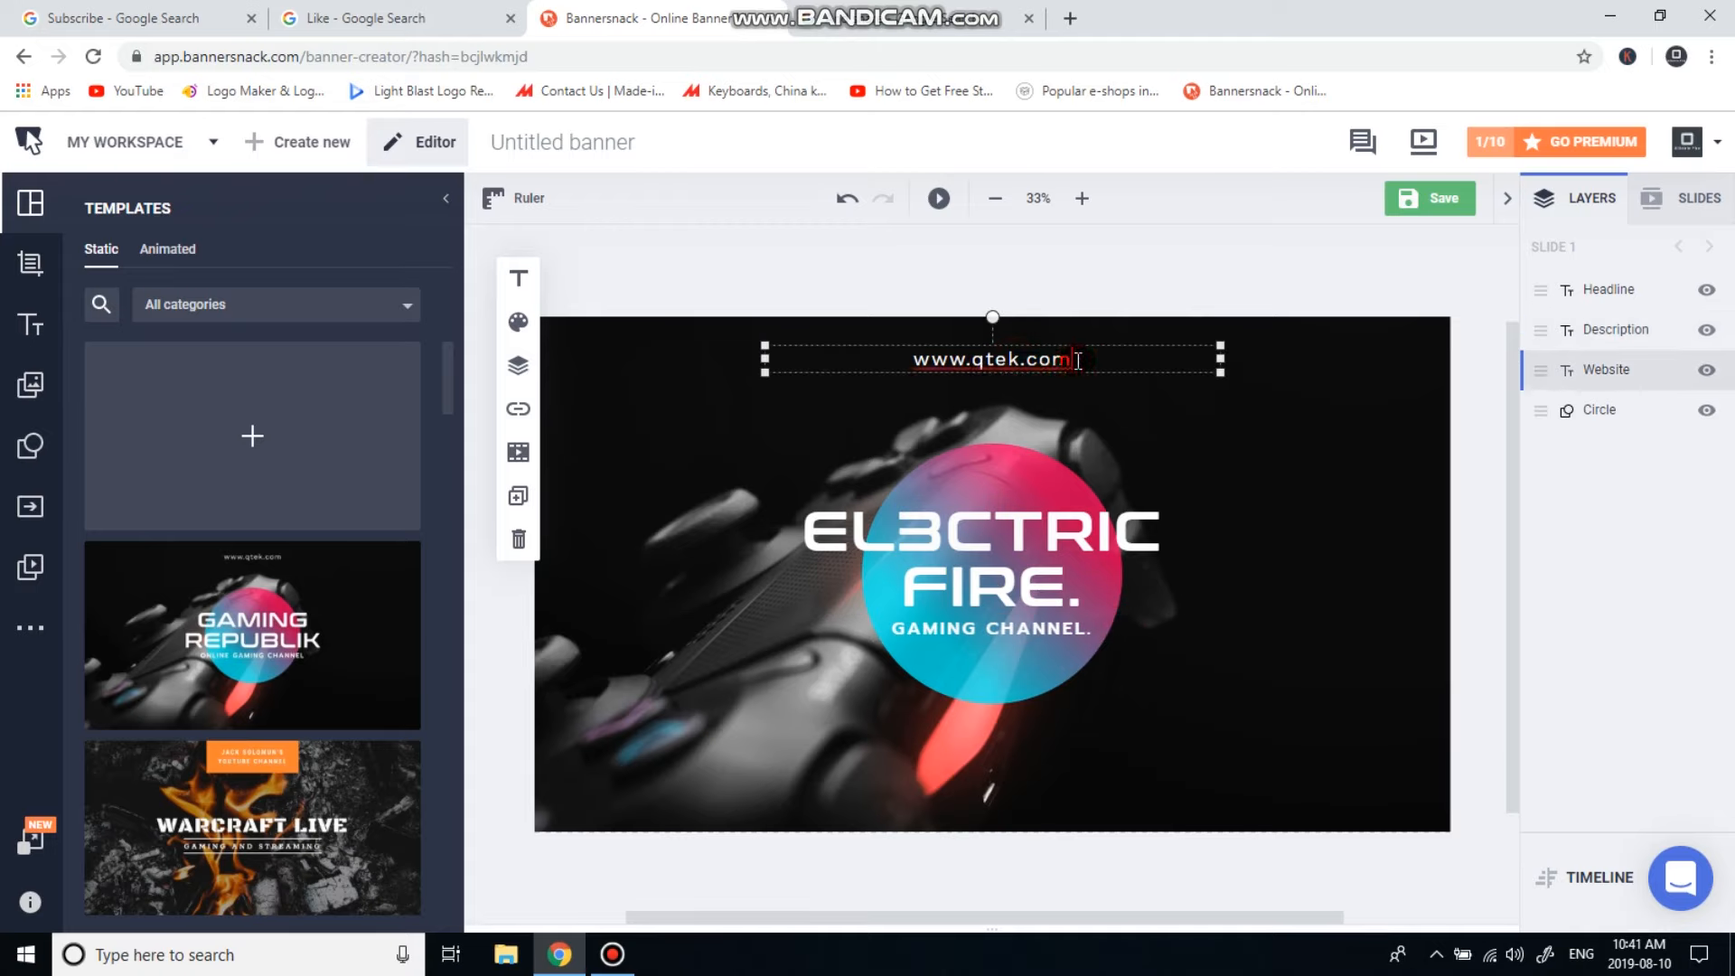
key(BackSpace)
key(BackSpace)
key(BackSpace)
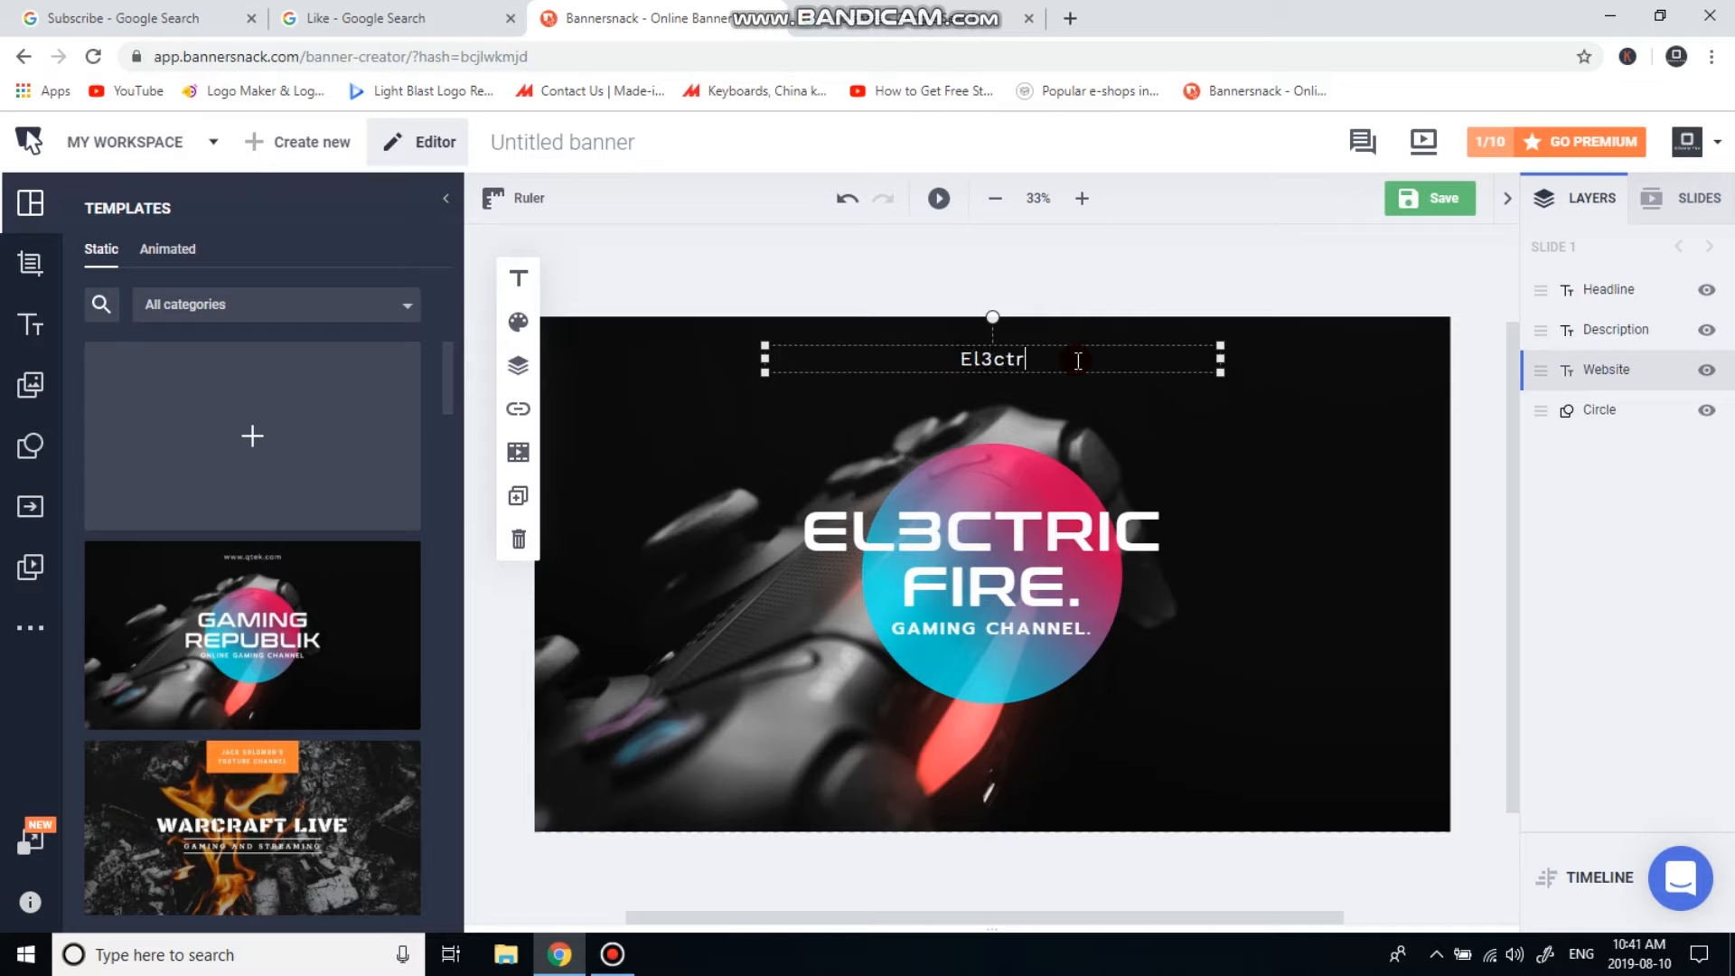
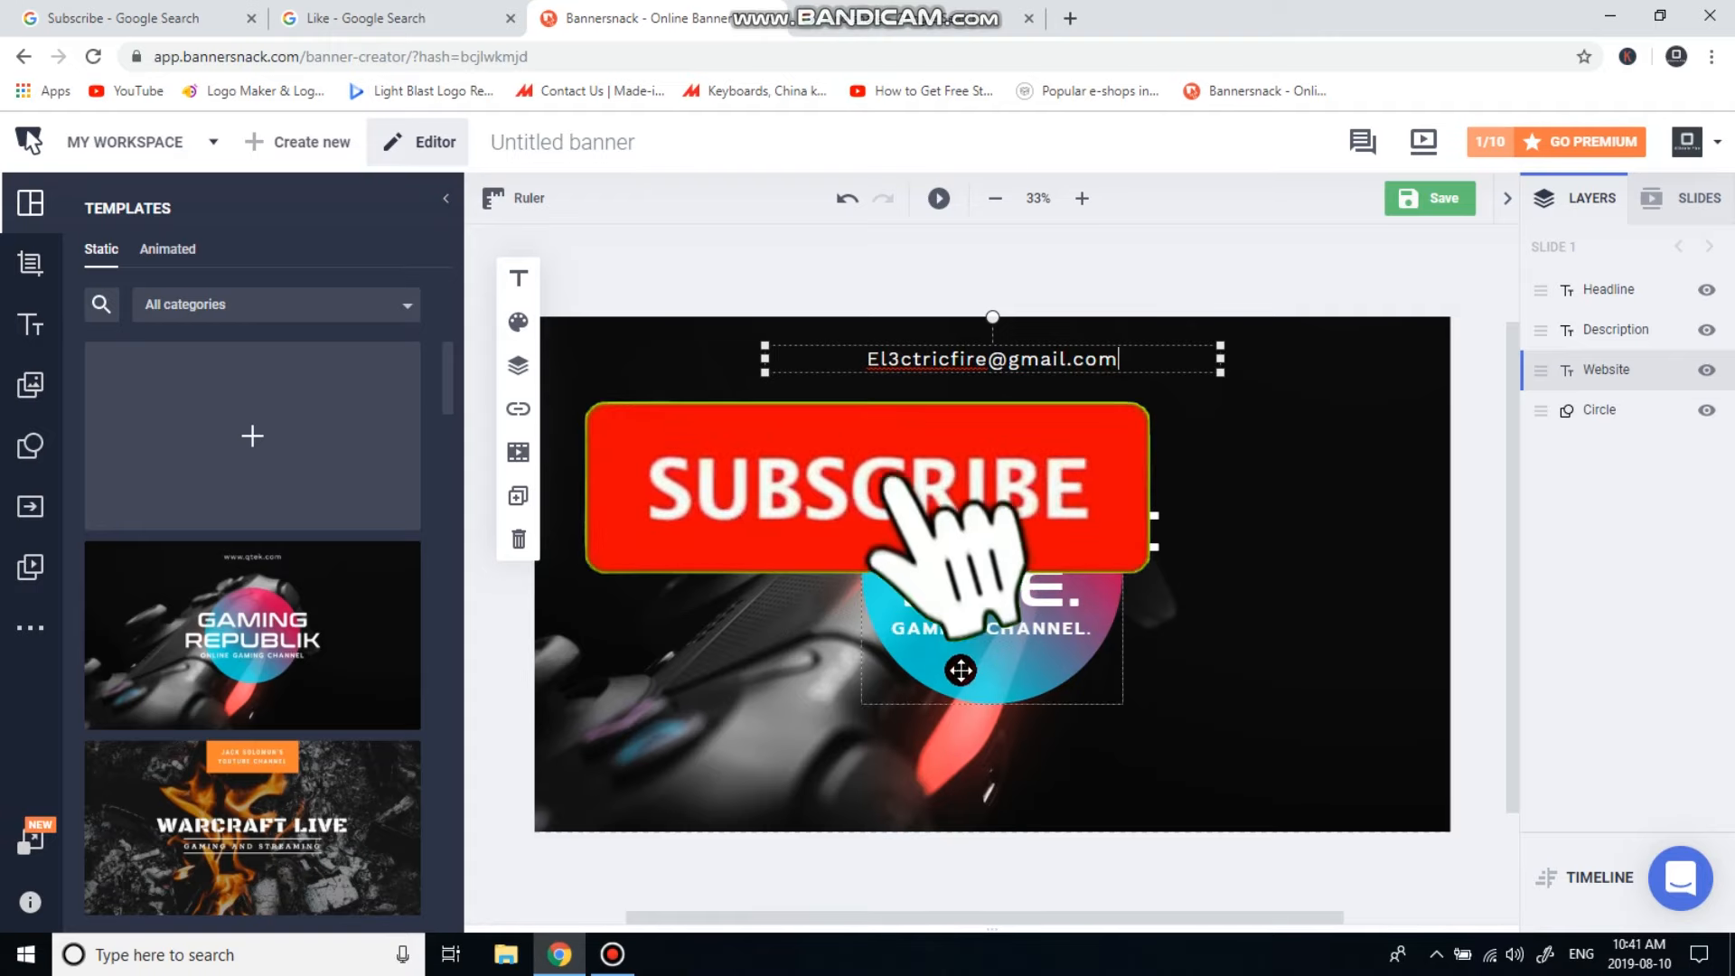
click(961, 674)
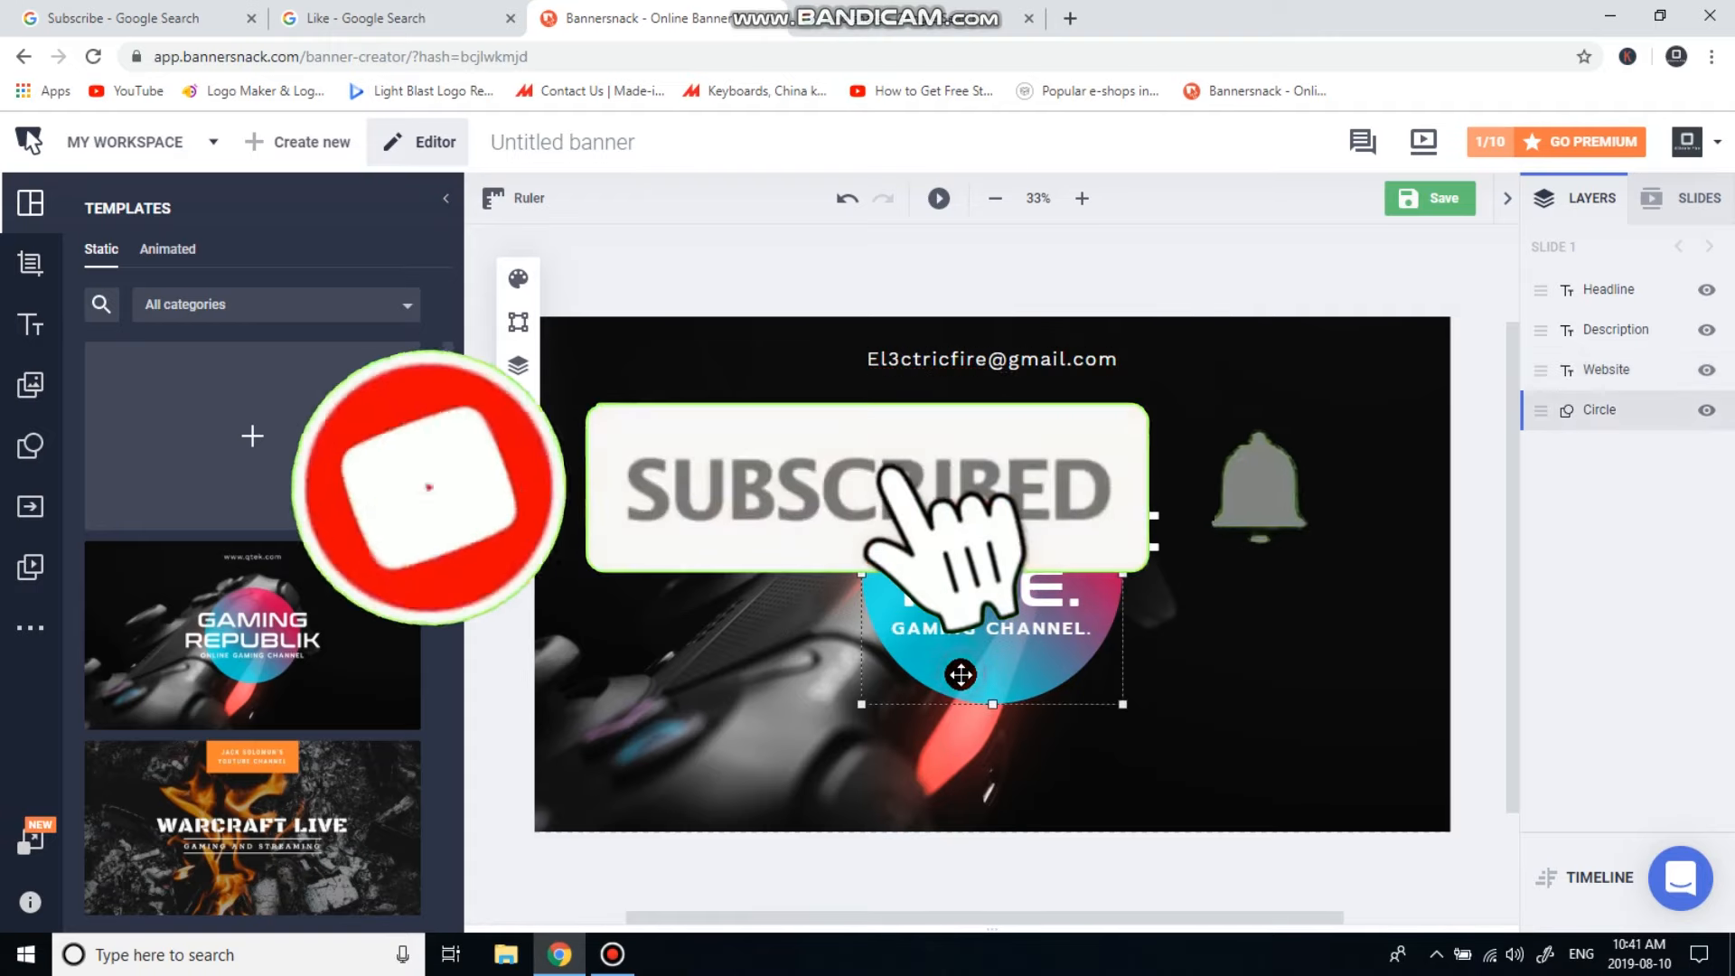
right_click(961, 674)
click(946, 676)
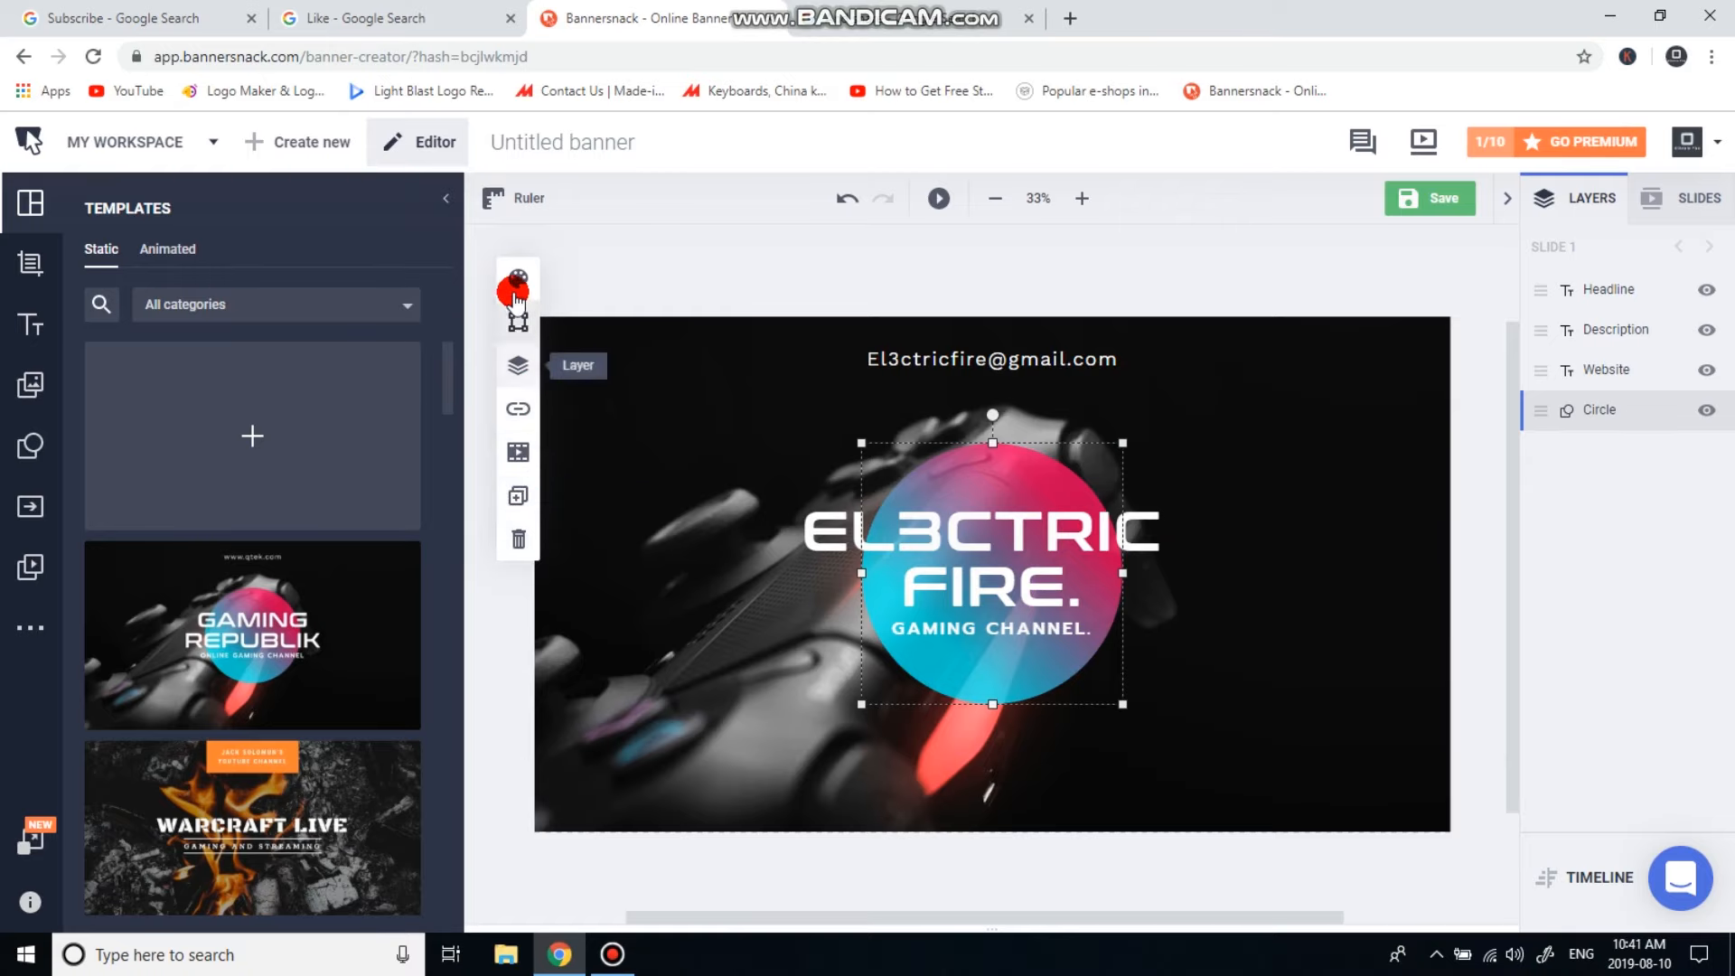
click(763, 256)
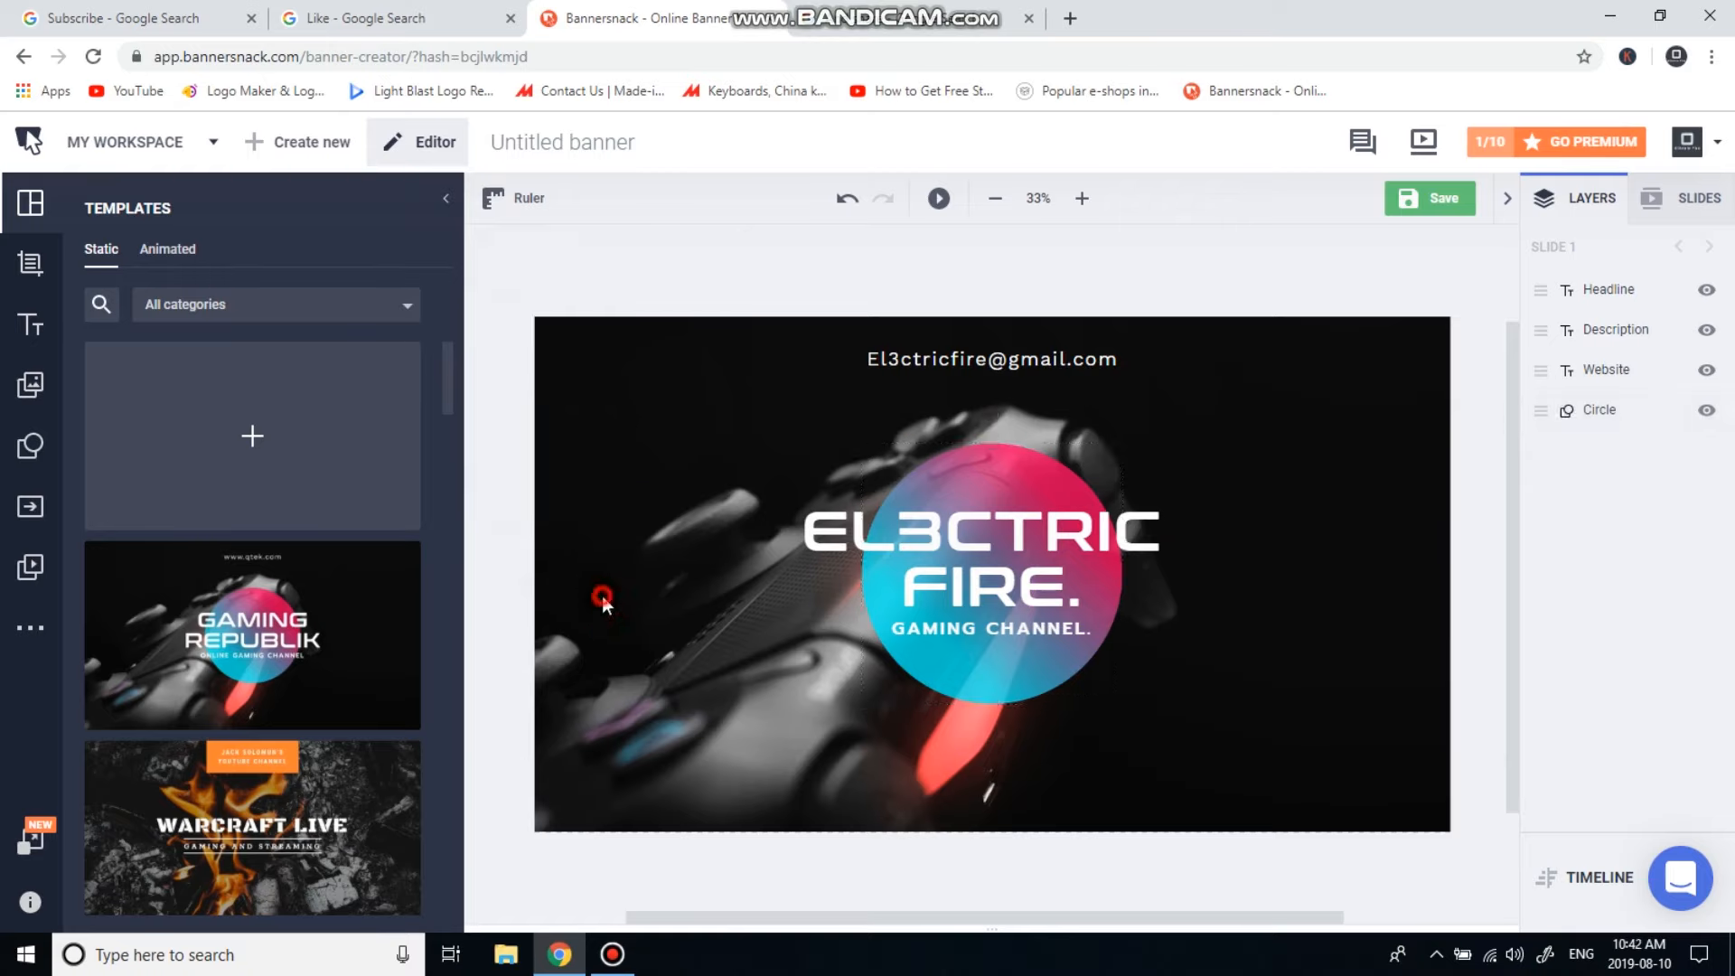
click(968, 359)
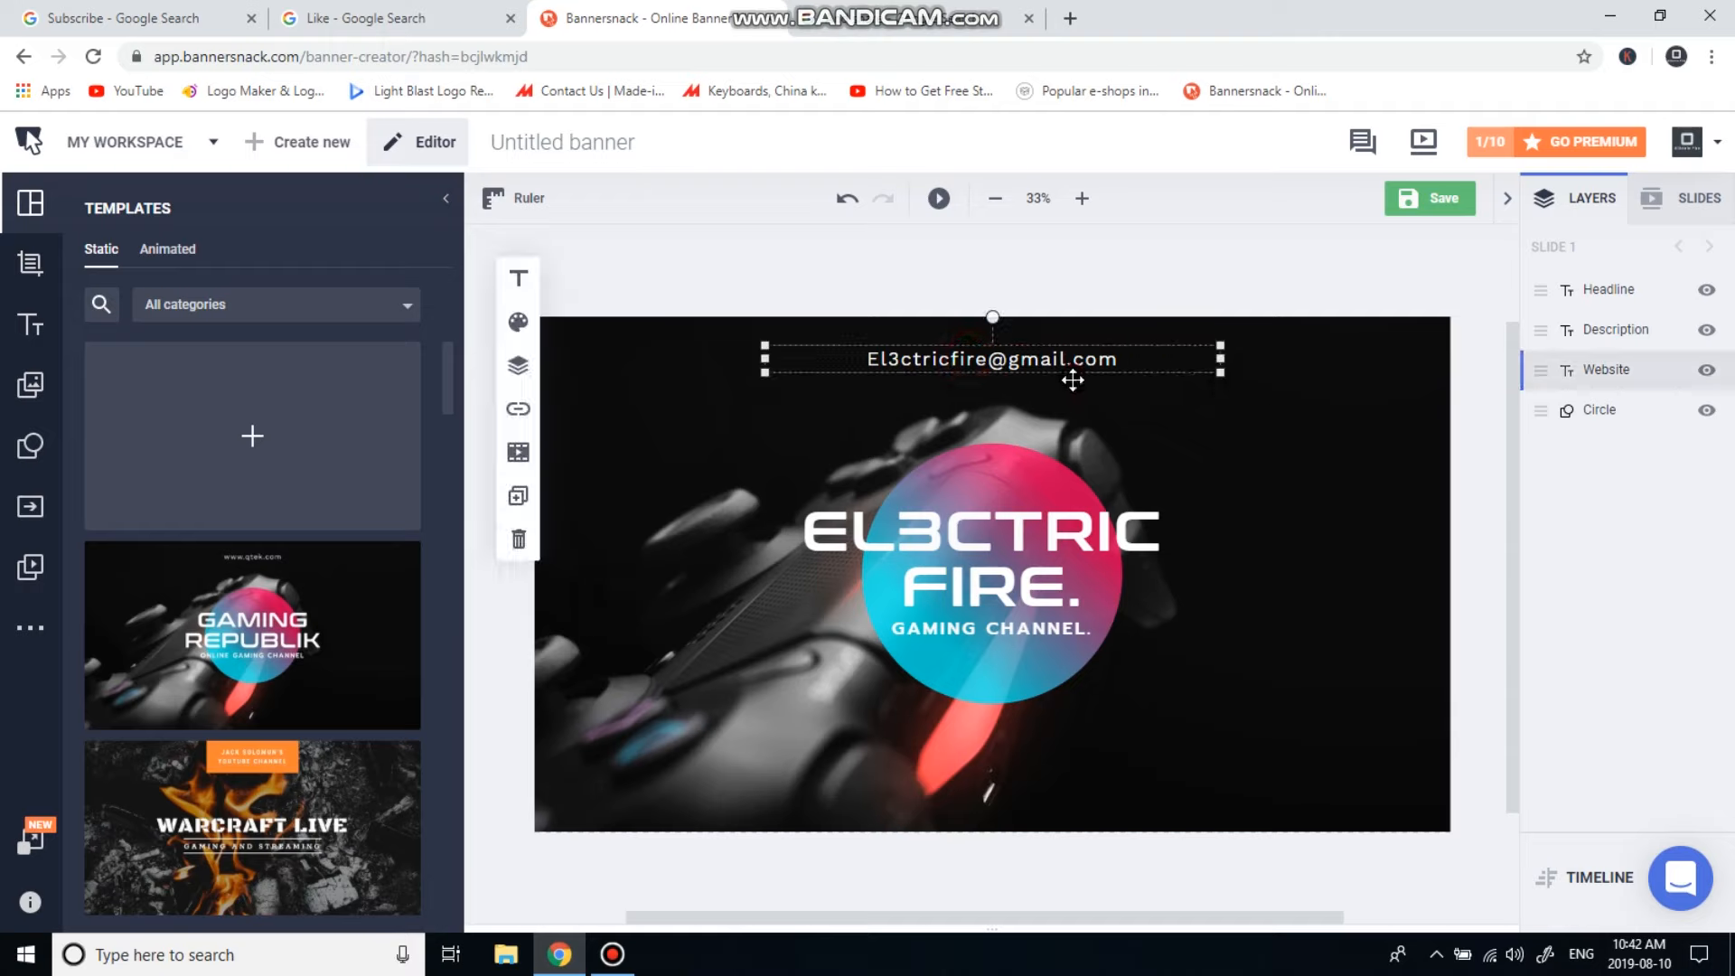
click(781, 424)
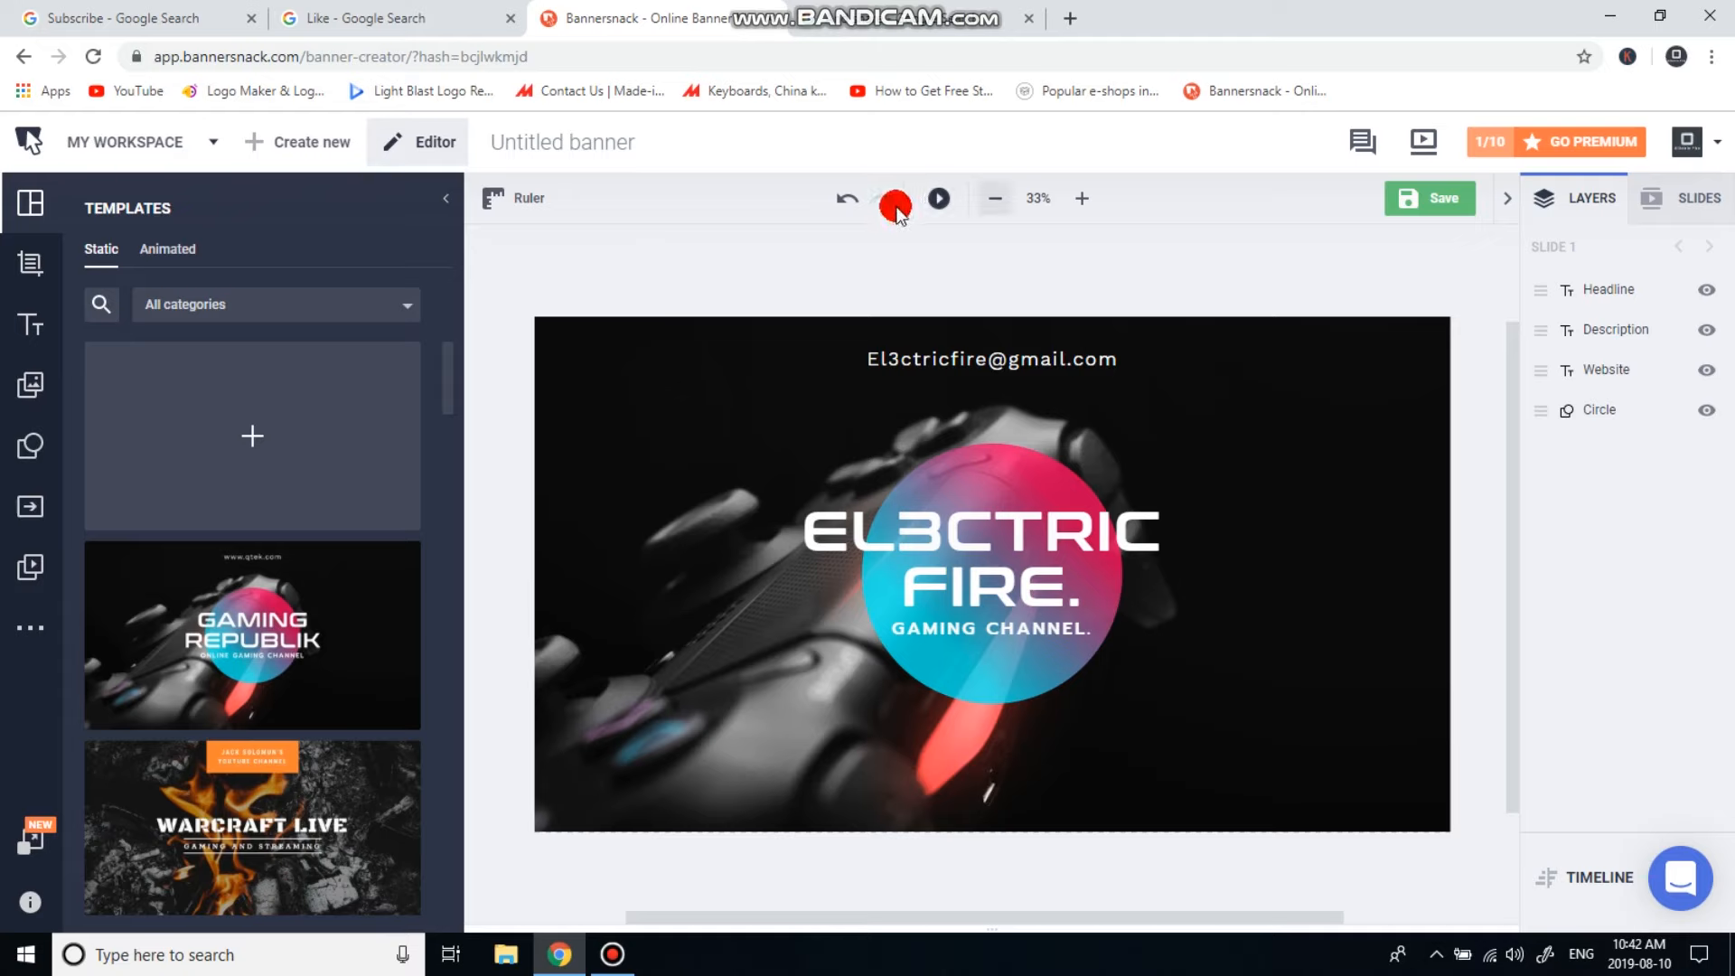
click(938, 205)
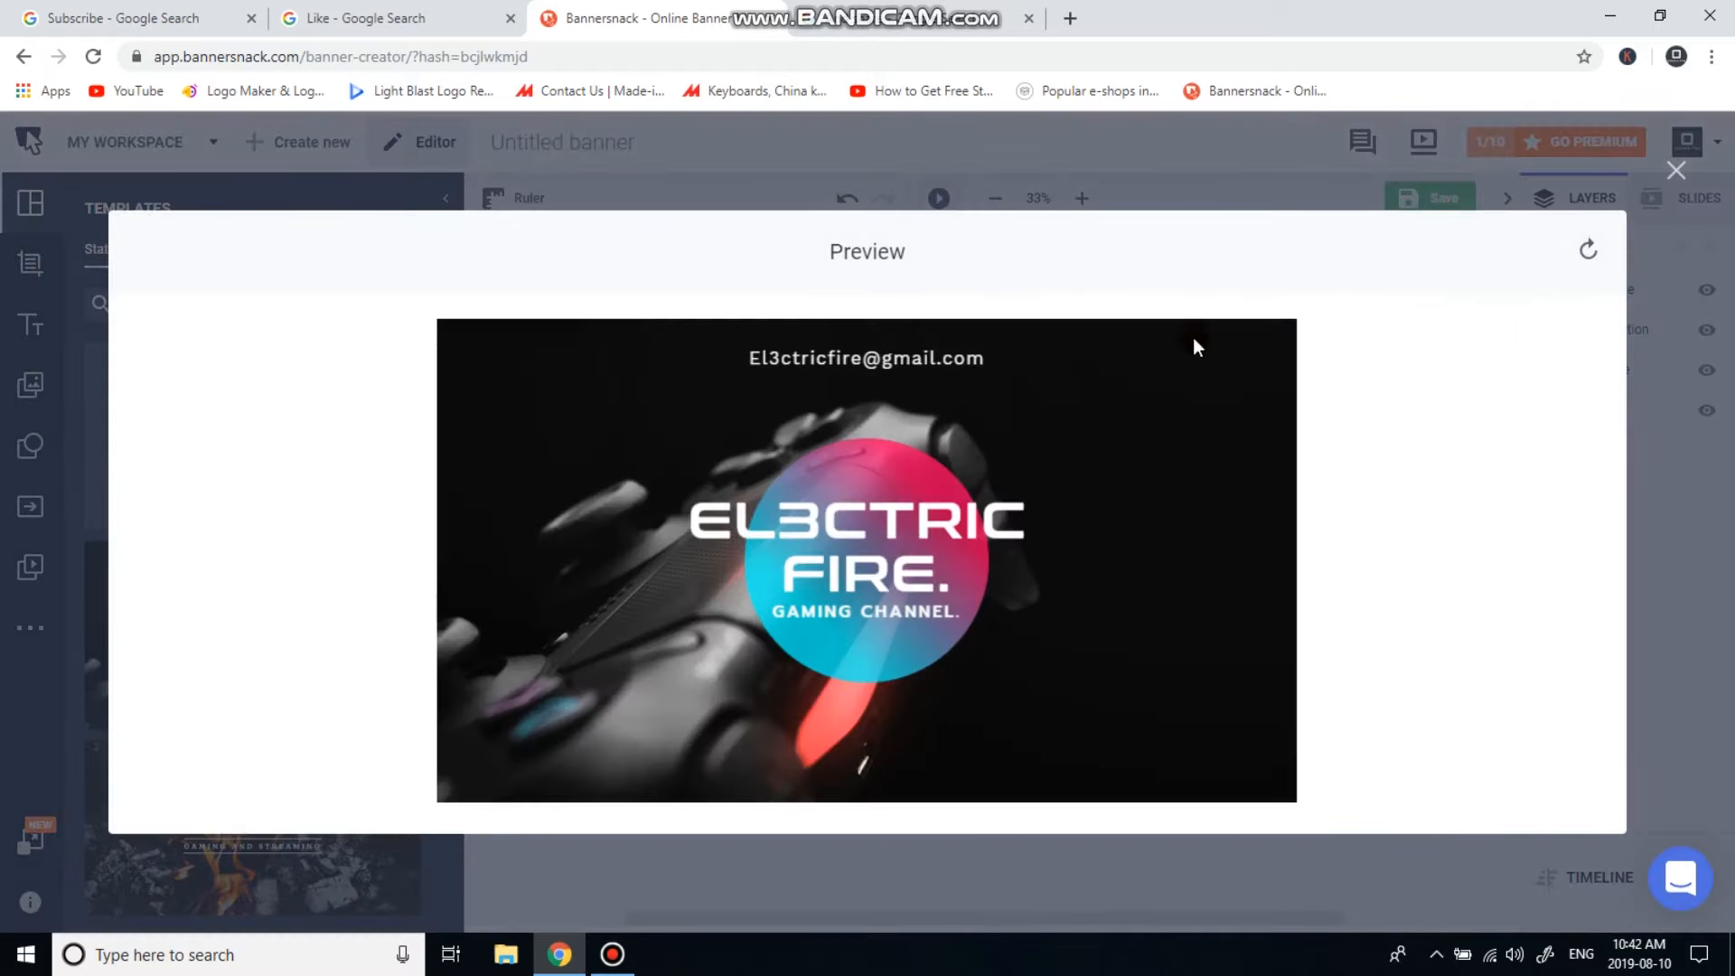
click(1678, 170)
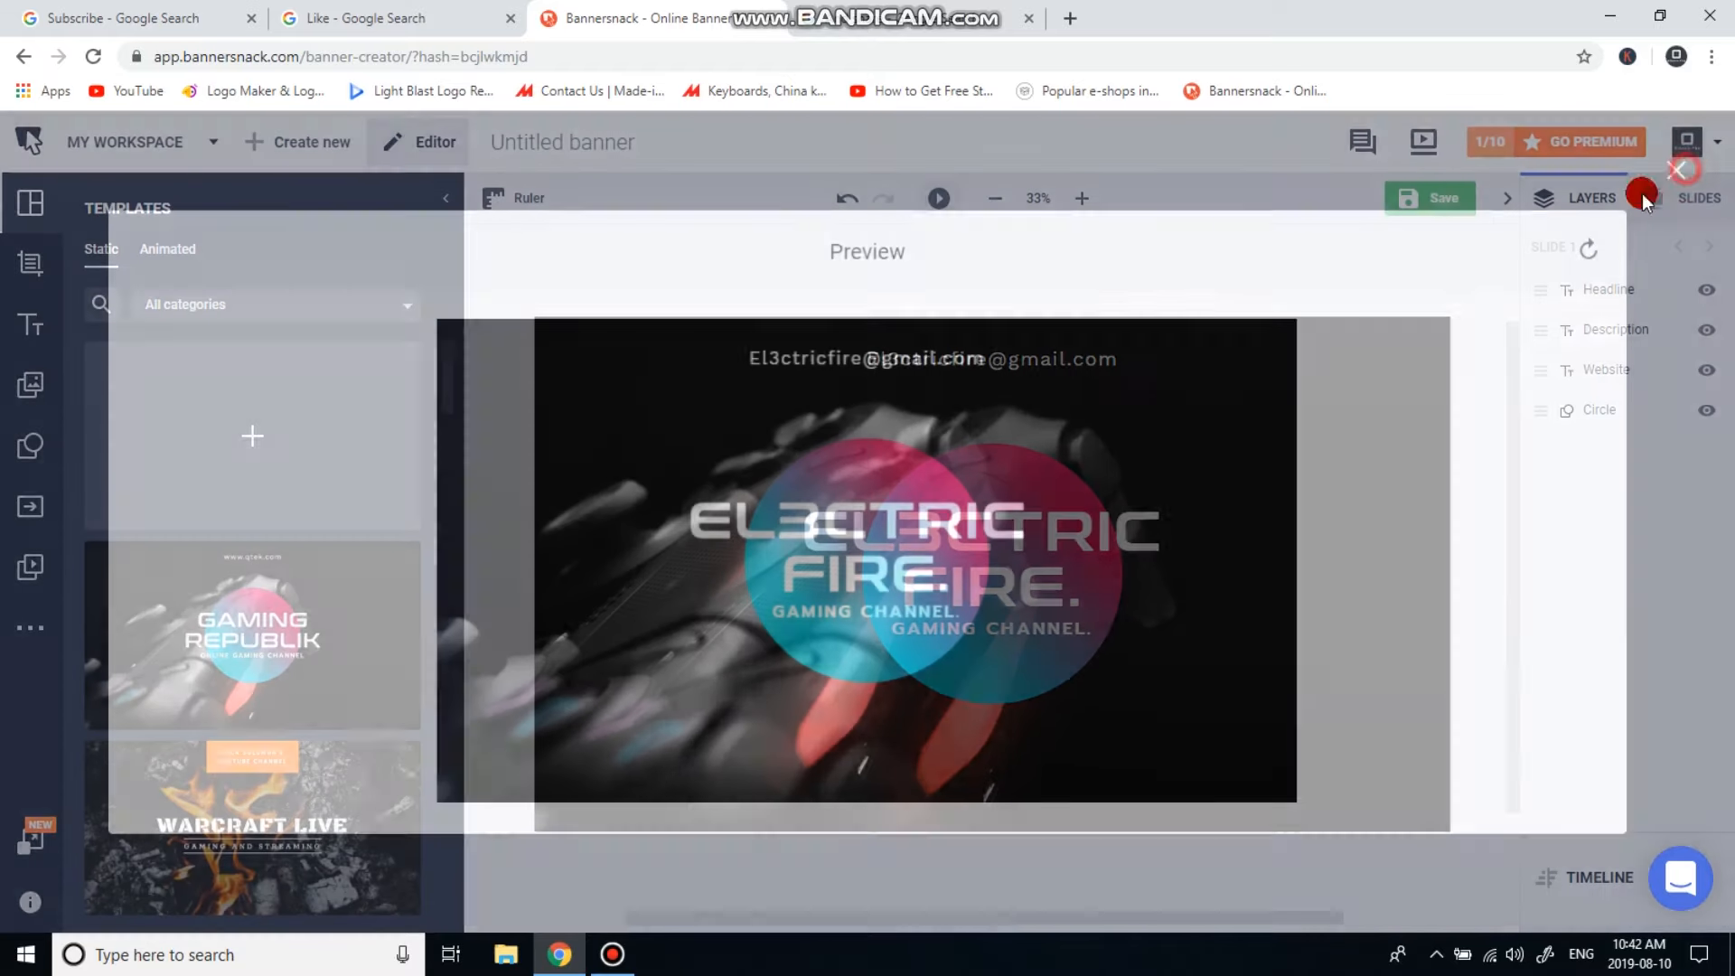
click(1427, 206)
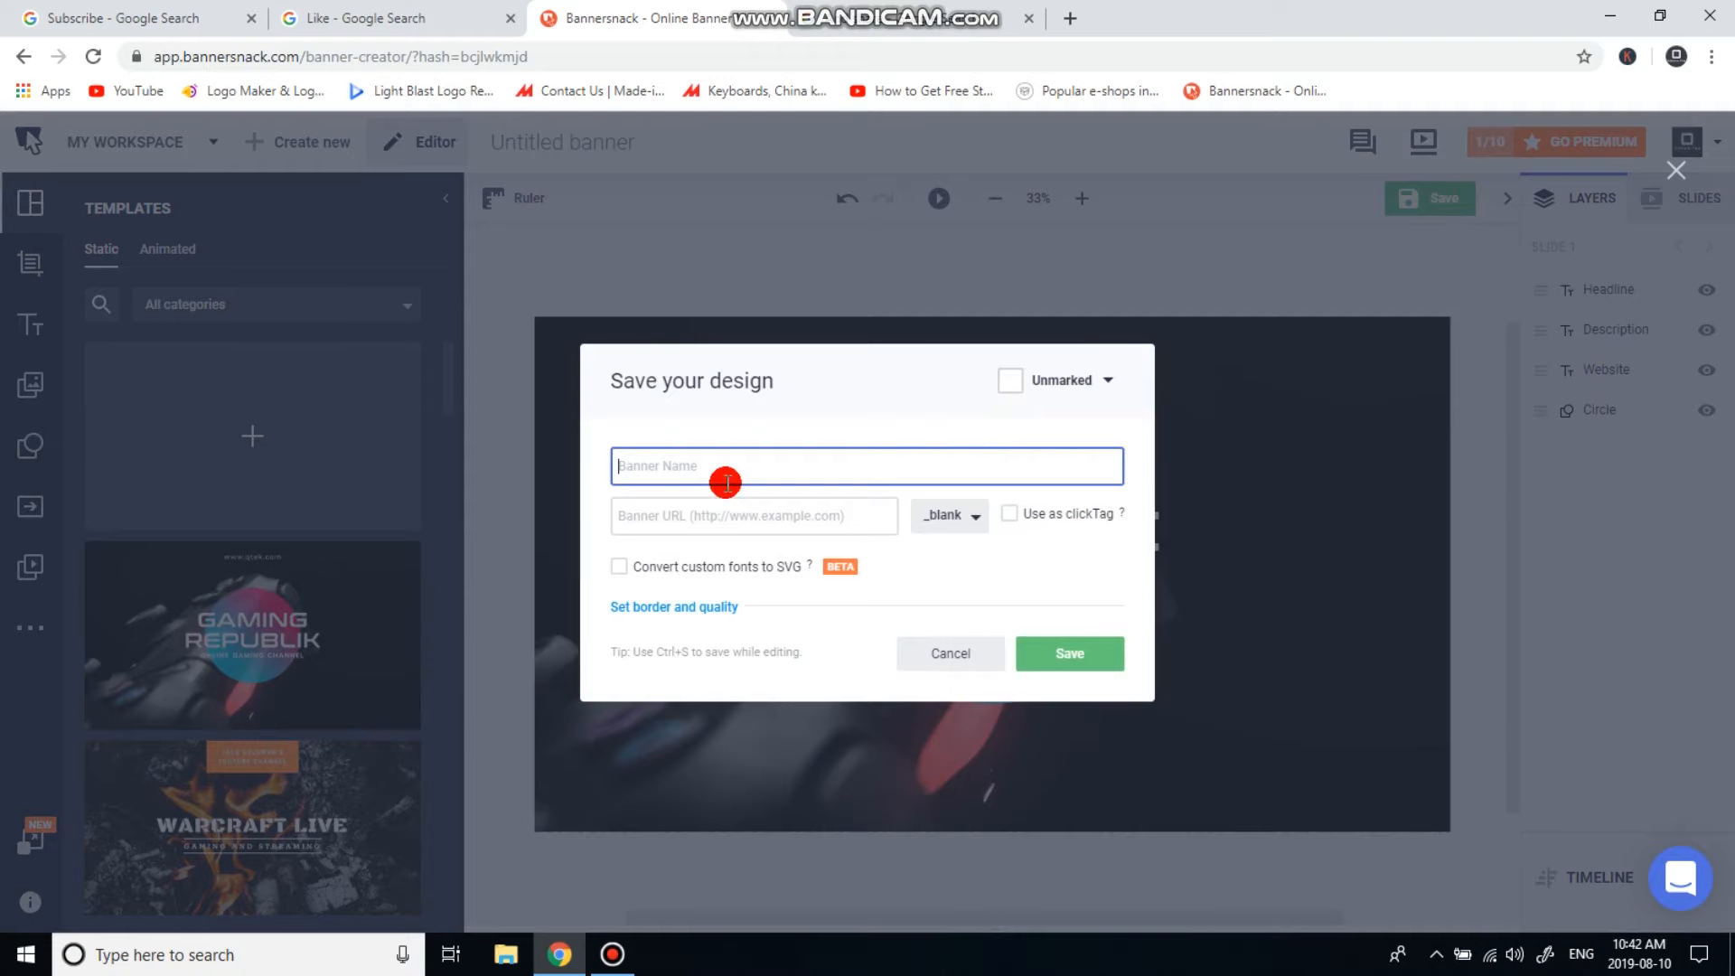
click(947, 655)
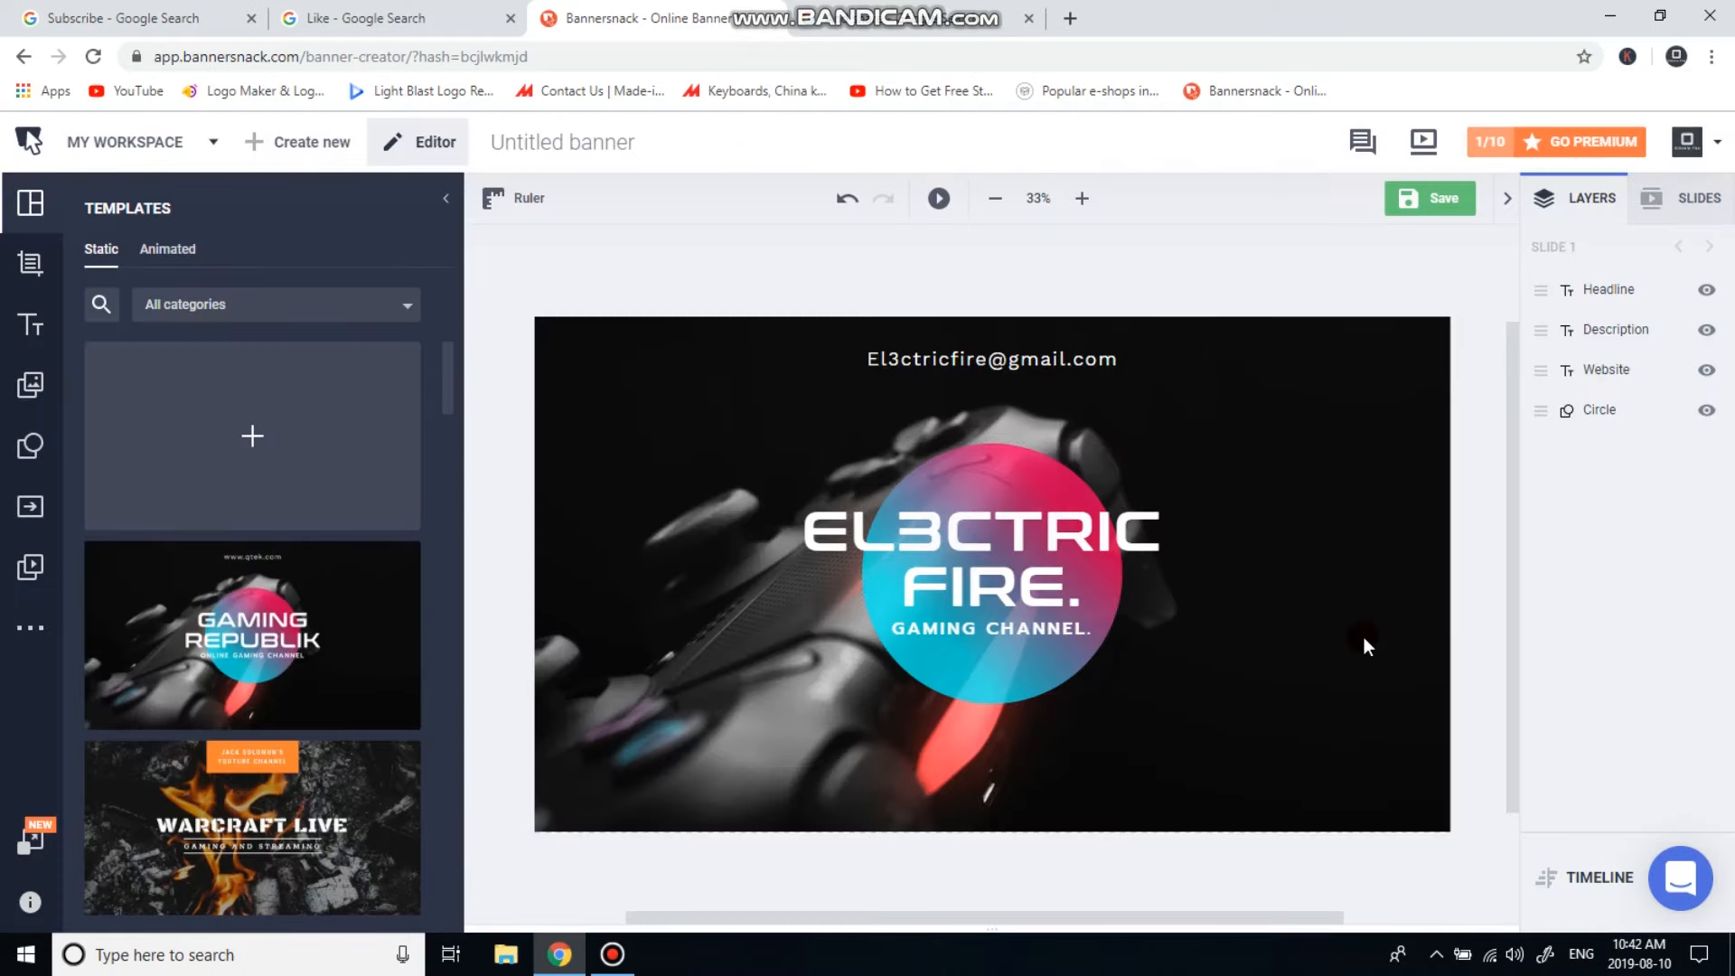
click(1698, 882)
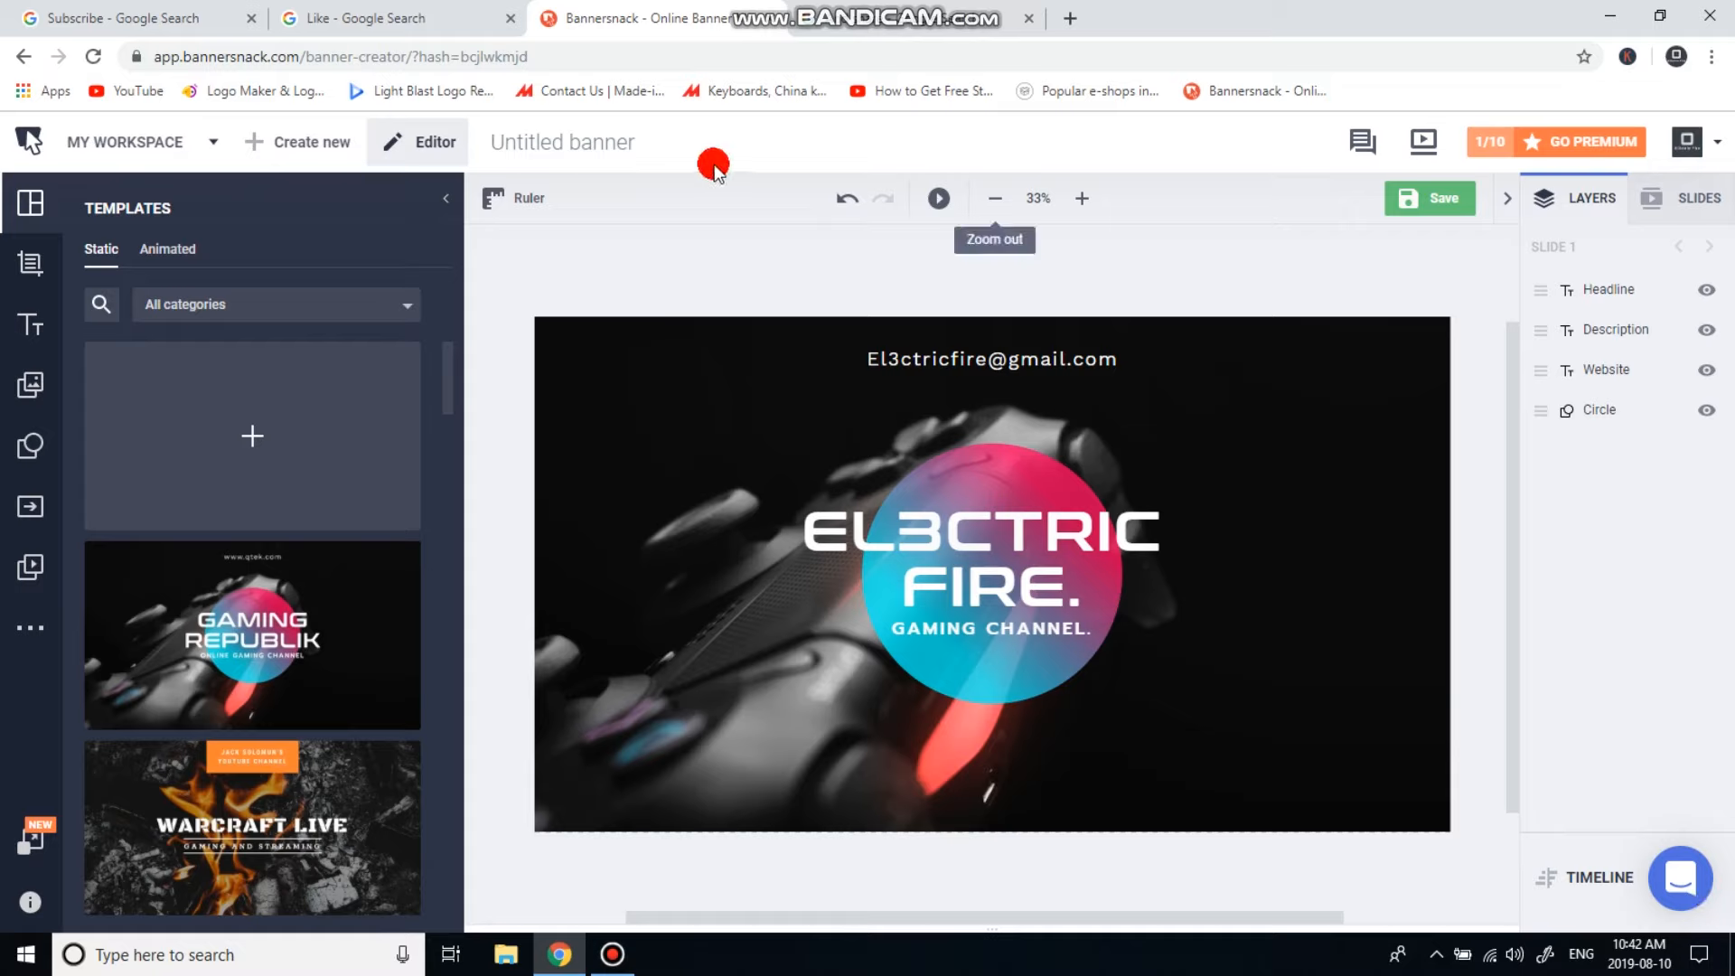
Save the banner under the name 'Example'.
click(1441, 199)
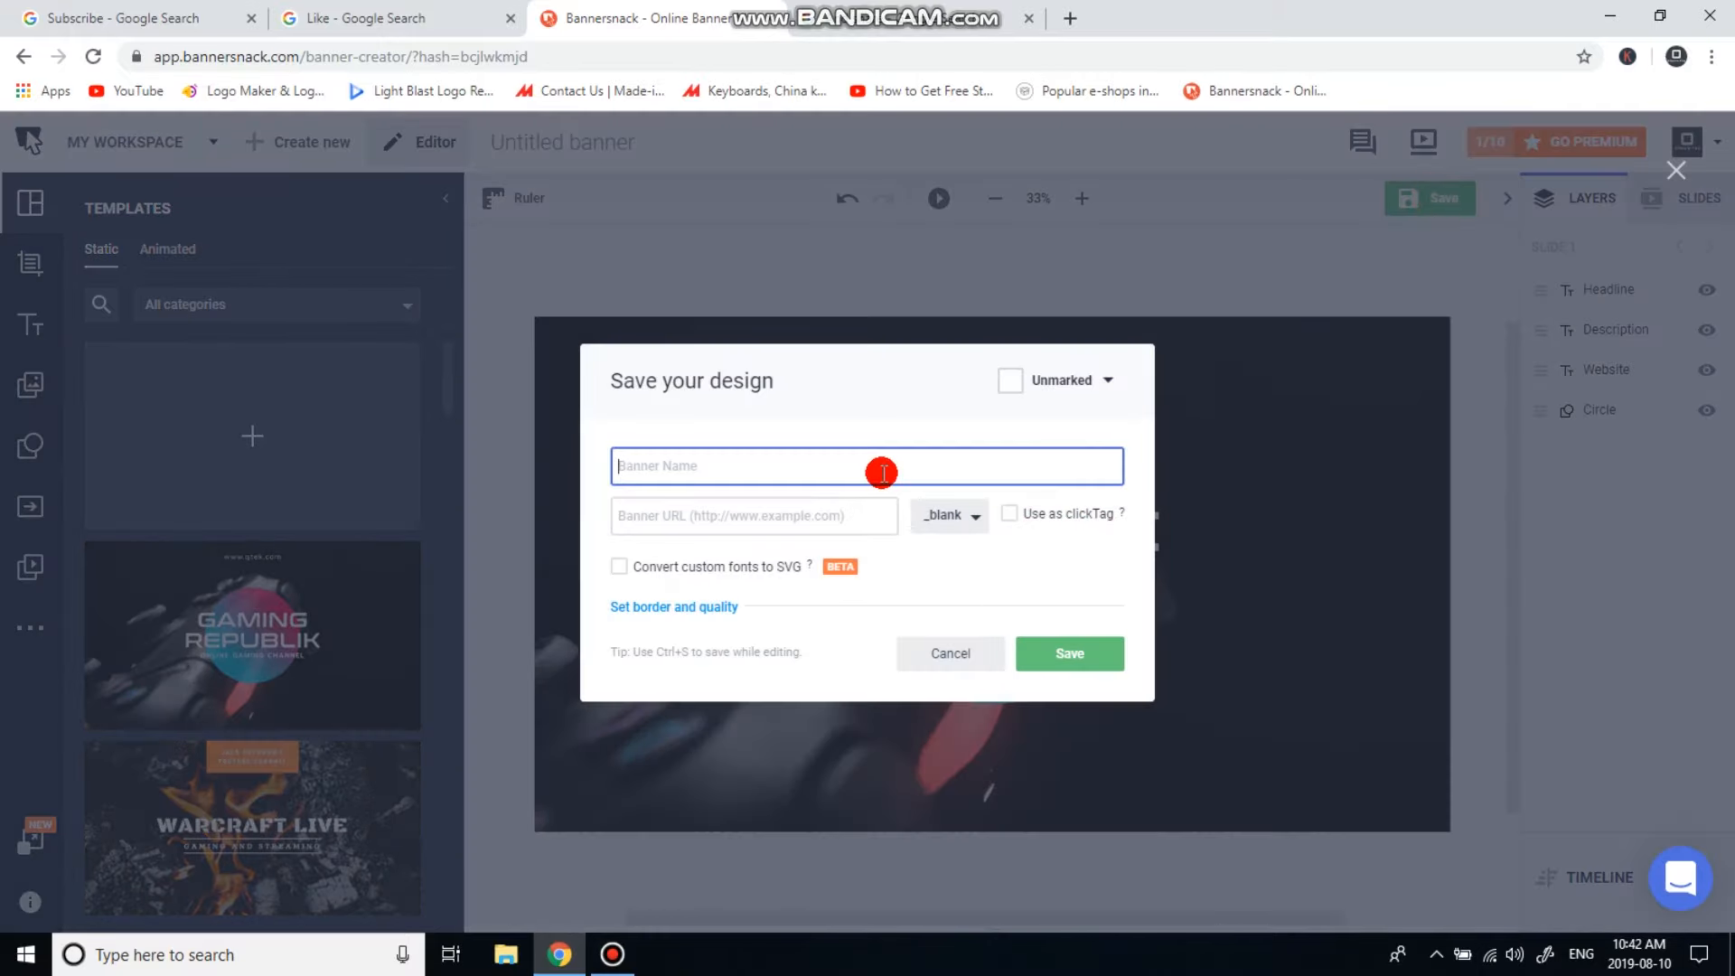
text(Example)
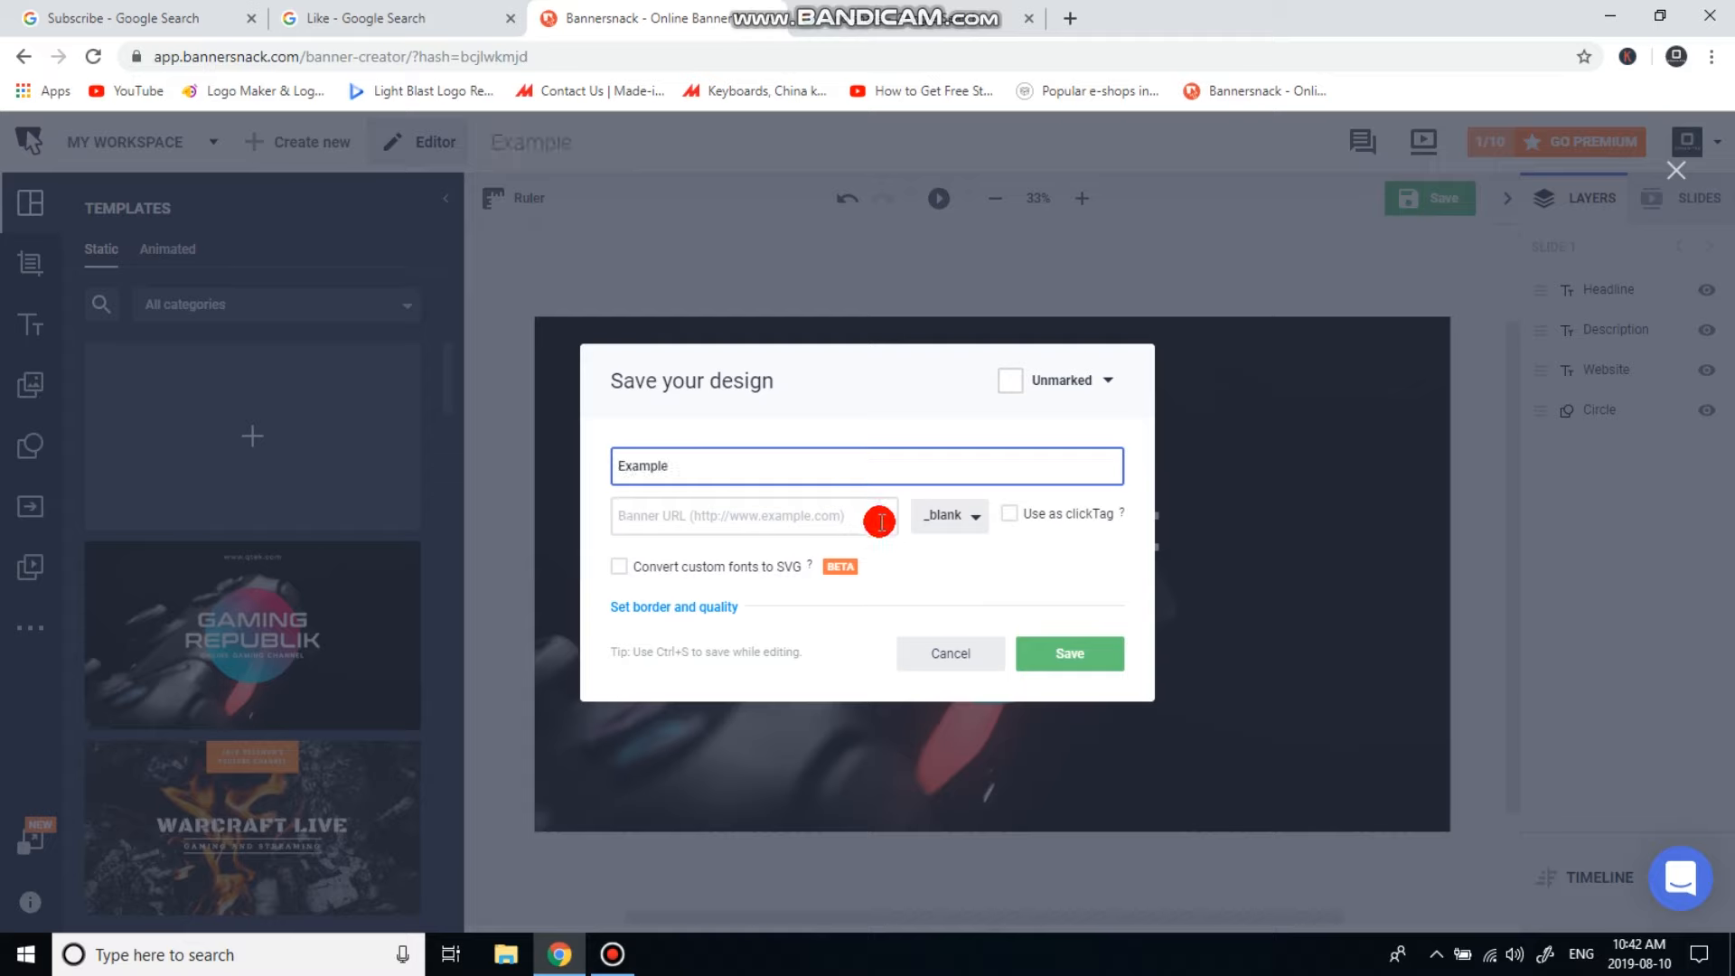
click(1059, 655)
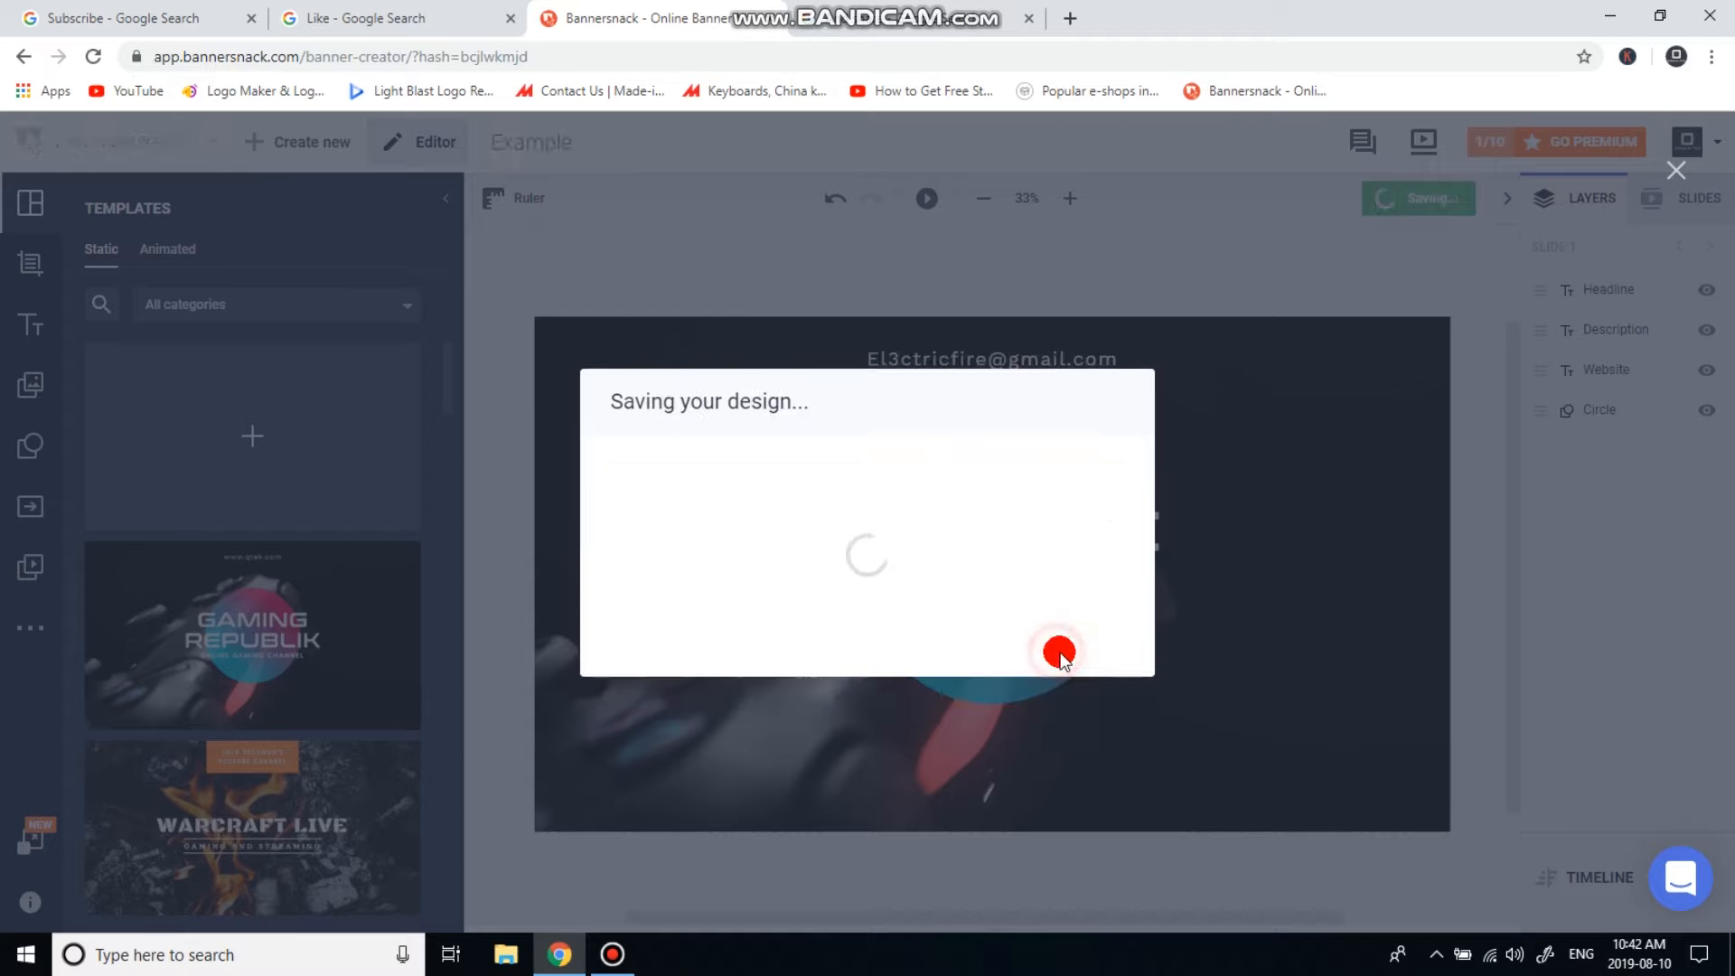